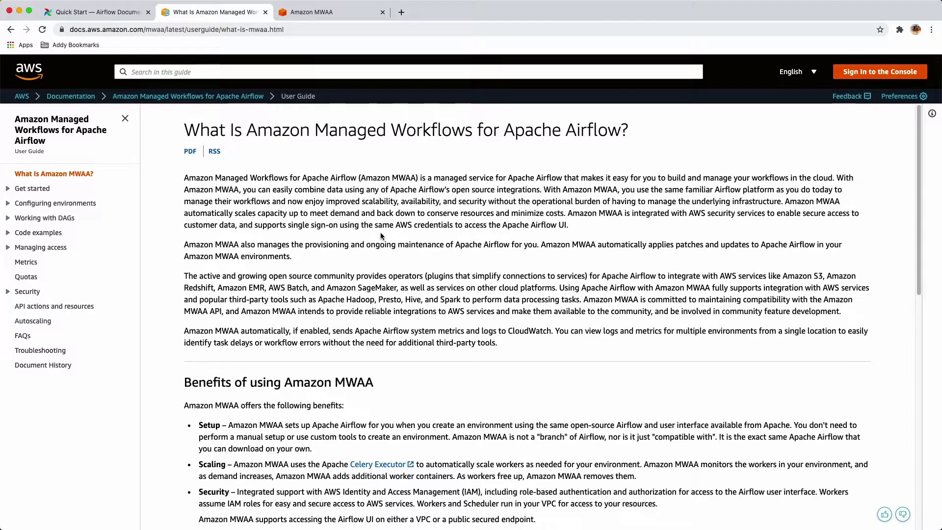
# Step: Review the Benefits of using Amazon MWAA section, from Setup through Scaling and Security to Upgrades and patches
pyautogui.scroll(-3, 381, 233)
pyautogui.scroll(-3, 380, 233)
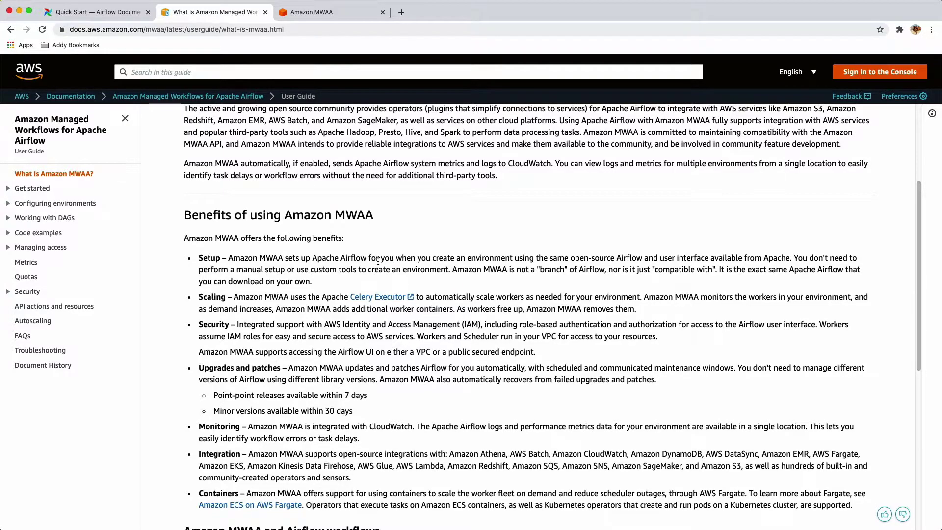
pyautogui.scroll(-1, 378, 261)
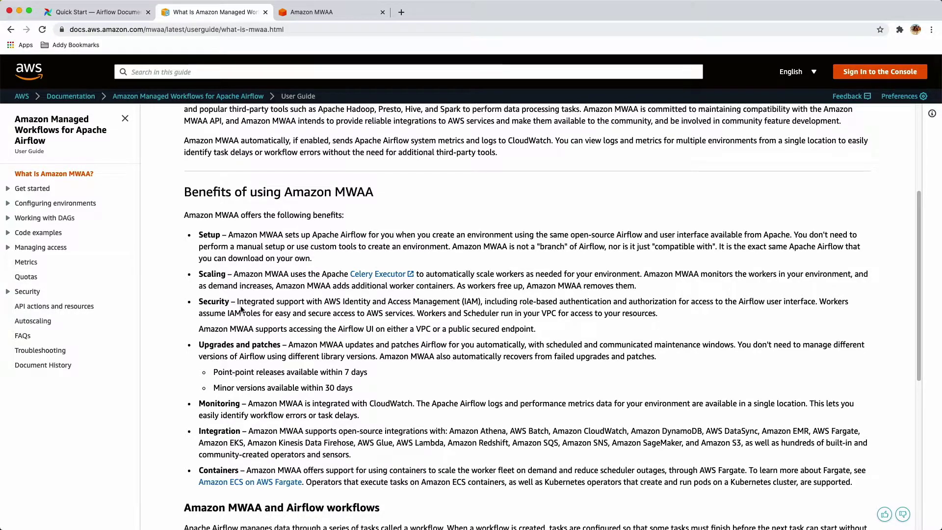
pyautogui.moveTo(212, 345); pyautogui.dragTo(268, 344)
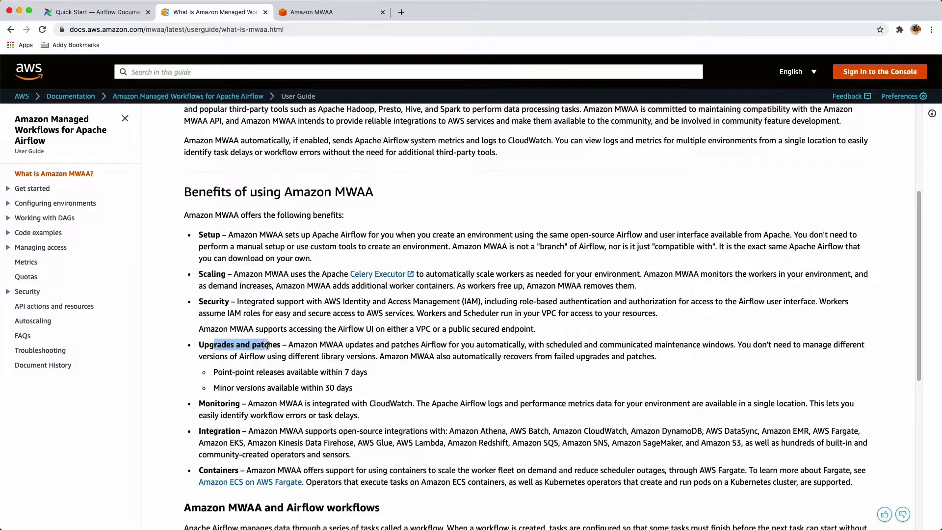
pyautogui.click(294, 345)
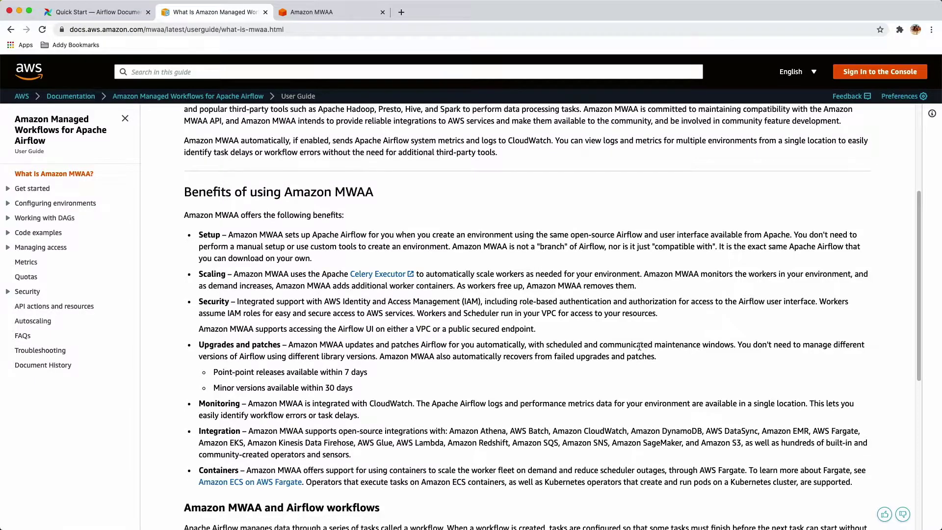
pyautogui.moveTo(217, 344); pyautogui.dragTo(264, 344)
pyautogui.scroll(-2, 271, 388)
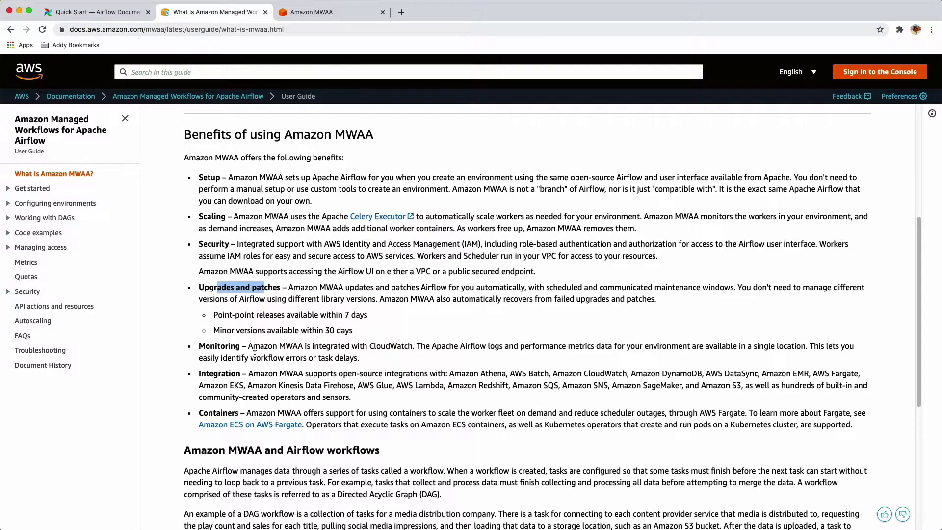
# Step: Read the Integration and Containers benefits and look over the Amazon MWAA and Airflow workflows section
pyautogui.moveTo(198, 373); pyautogui.dragTo(396, 392)
pyautogui.click(405, 372)
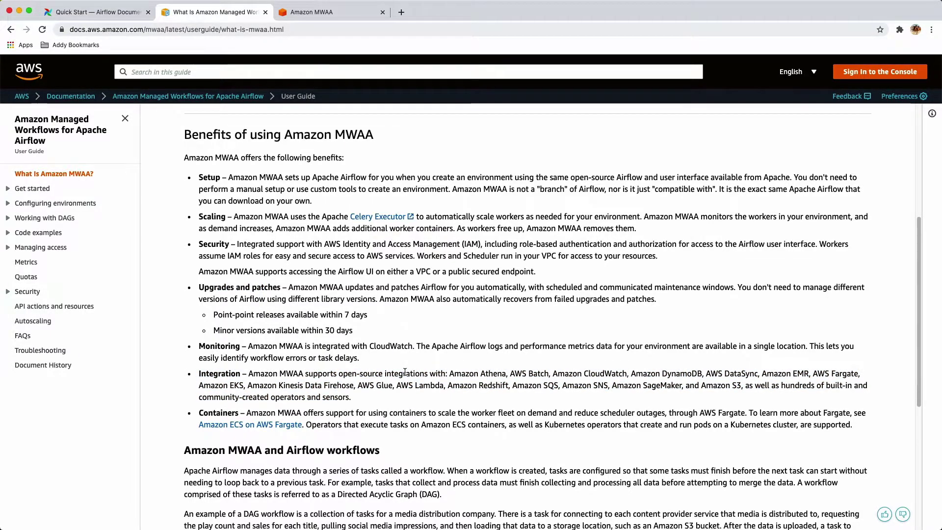
pyautogui.scroll(-2, 404, 371)
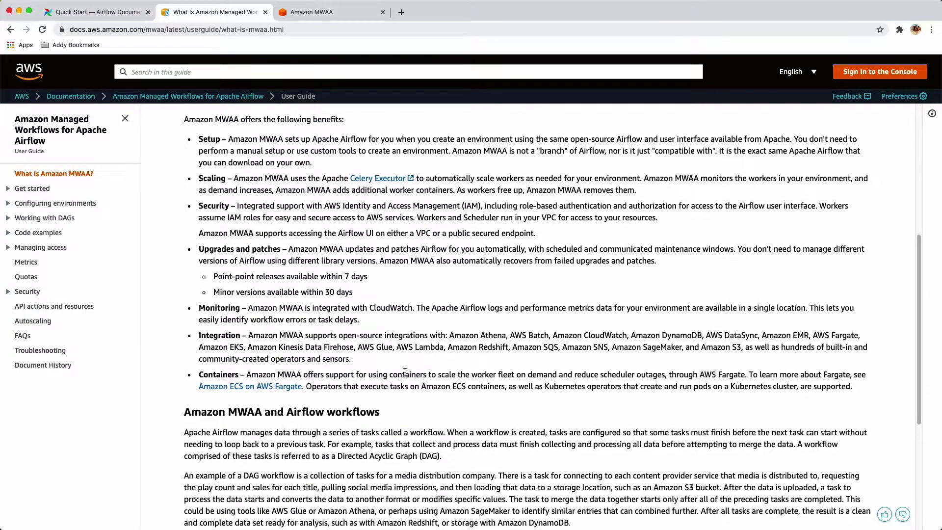
pyautogui.scroll(-3, 404, 371)
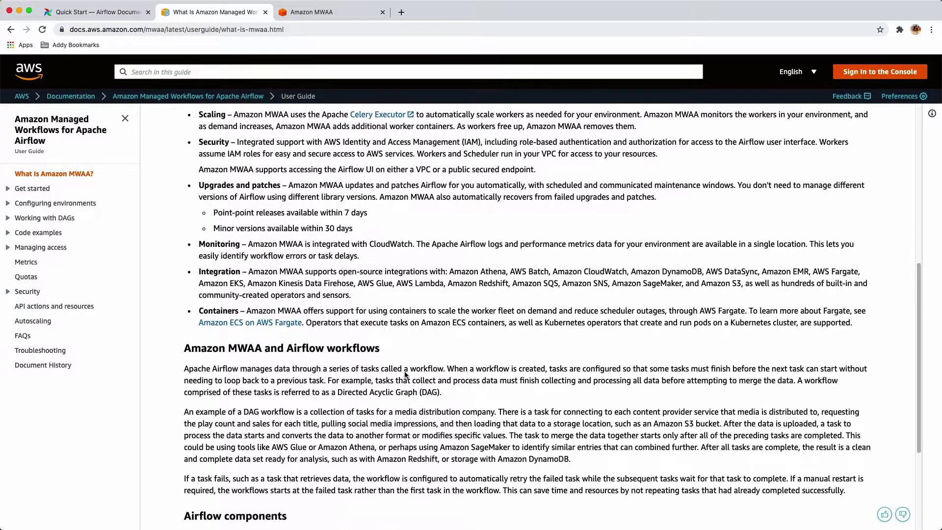
pyautogui.scroll(4, 405, 374)
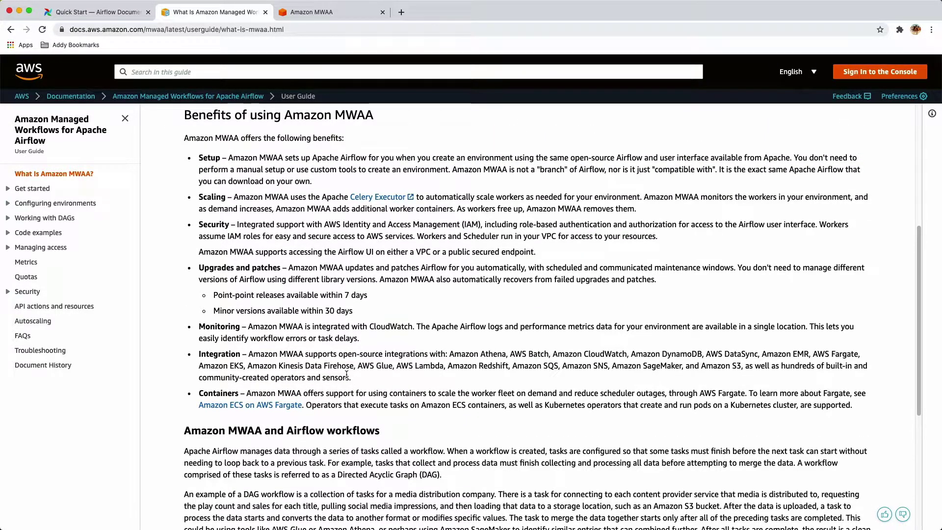
pyautogui.scroll(-1, 346, 375)
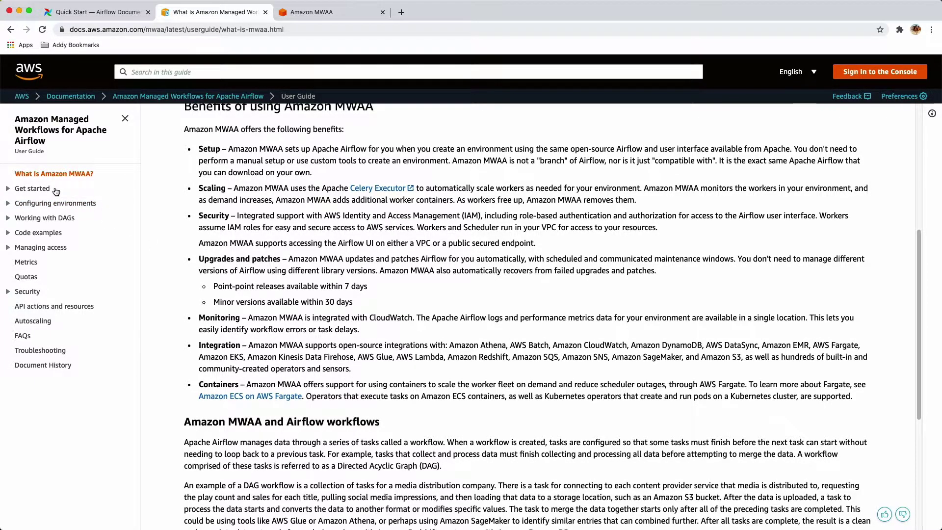
pyautogui.scroll(5, 293, 293)
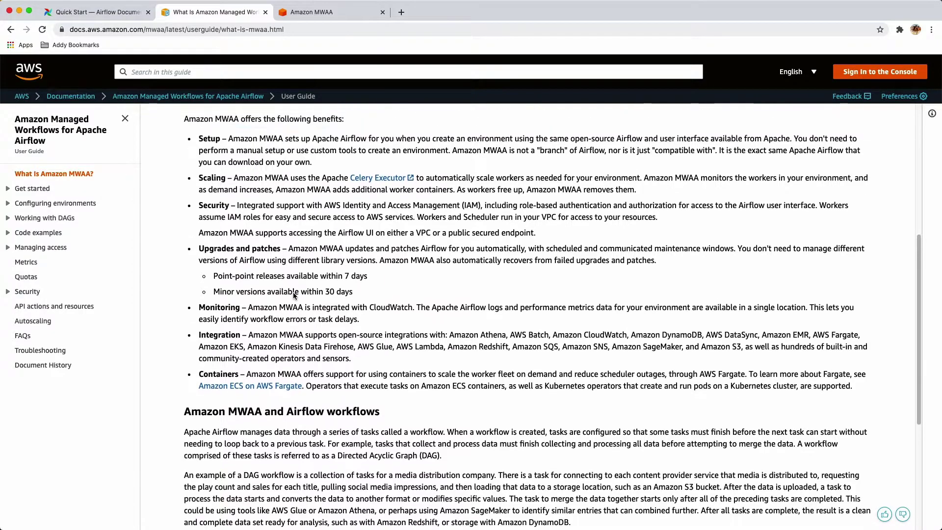
pyautogui.scroll(5, 293, 293)
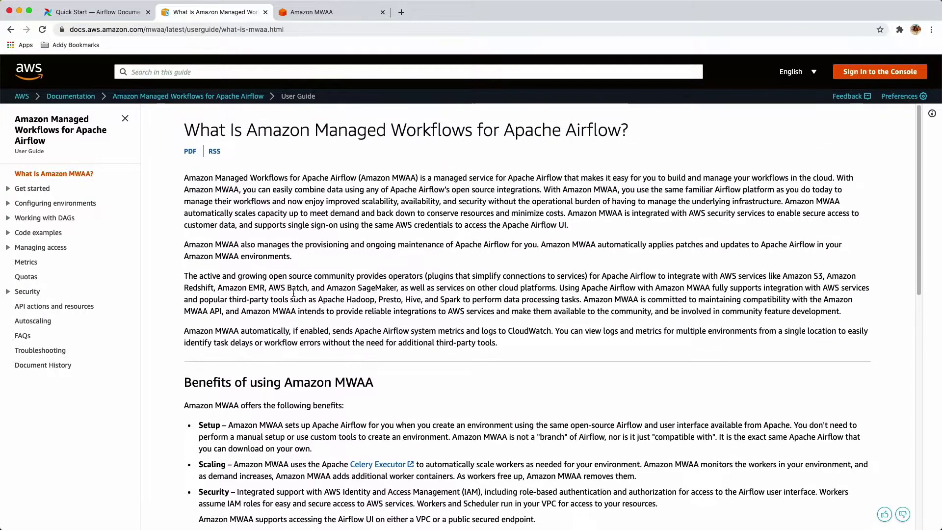
# Step: Open the Get started guide and examine the policies on the page about creating the Amazon MWAA role for the environment
pyautogui.click(35, 190)
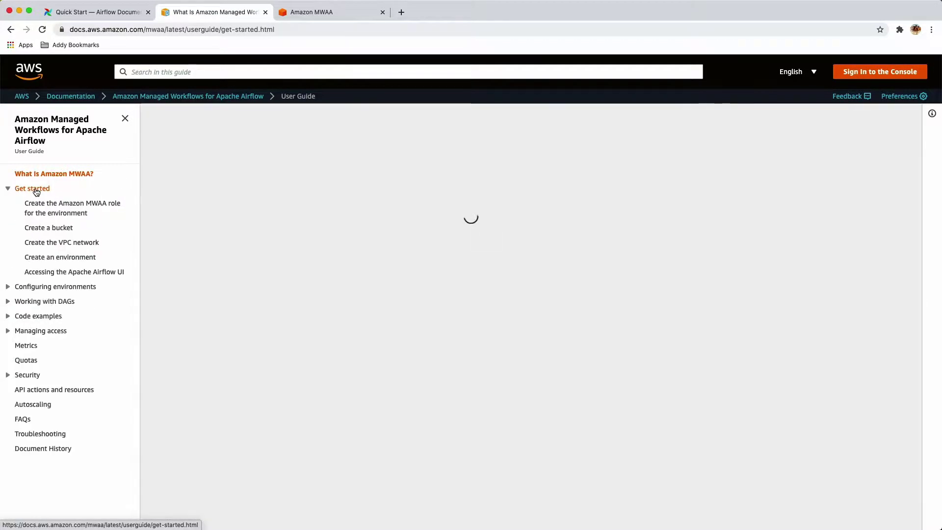
pyautogui.click(69, 228)
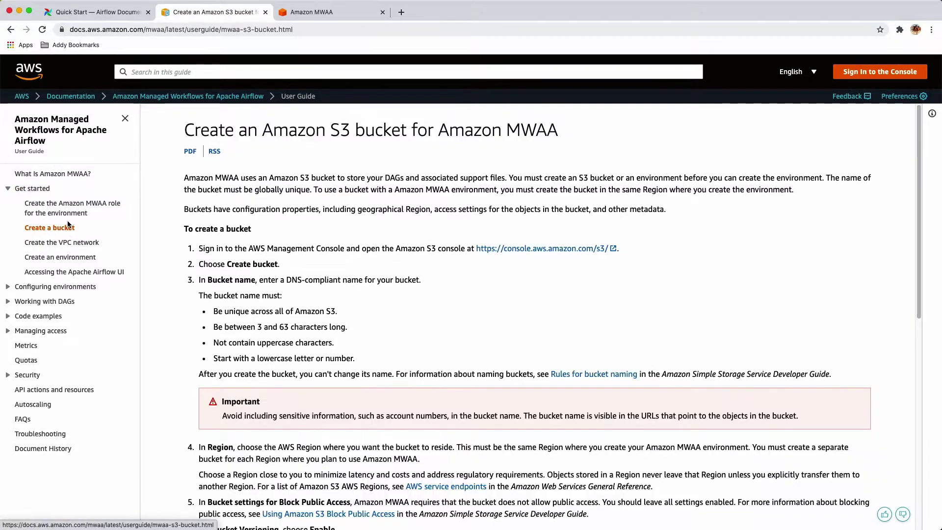
pyautogui.click(71, 215)
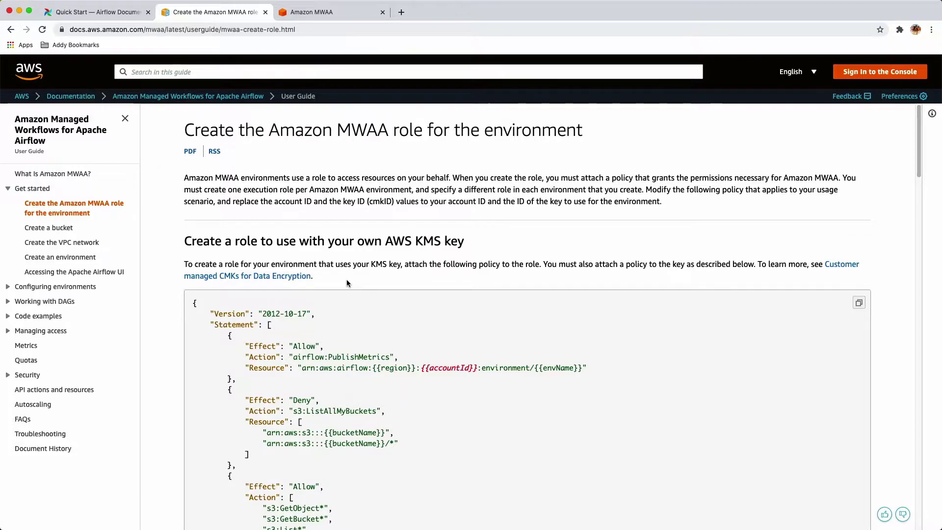
pyautogui.scroll(-5, 346, 283)
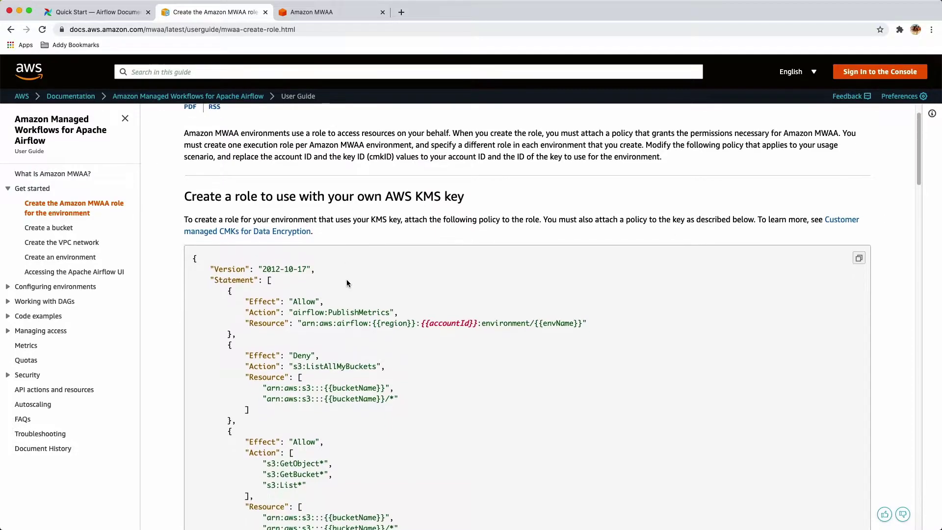
pyautogui.scroll(2, 346, 280)
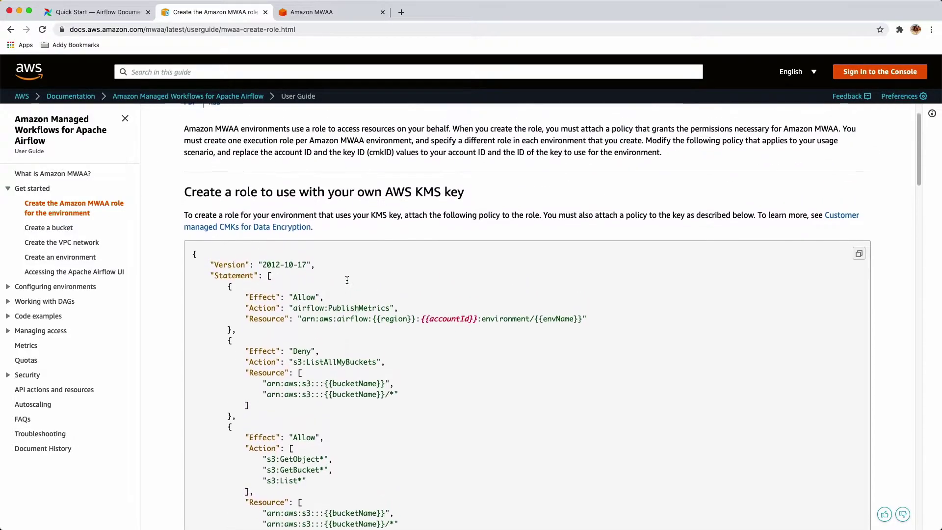
pyautogui.scroll(-7, 346, 280)
pyautogui.scroll(-15, 348, 280)
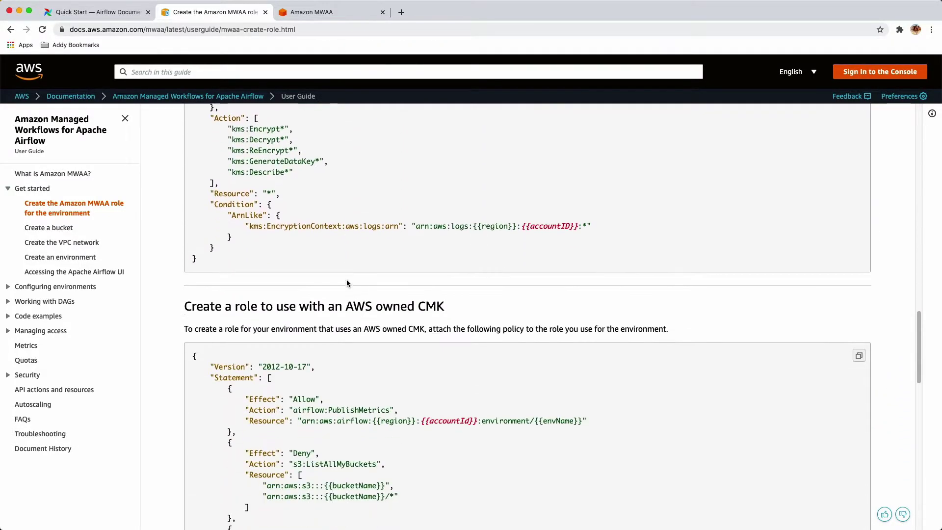
pyautogui.scroll(15, 346, 282)
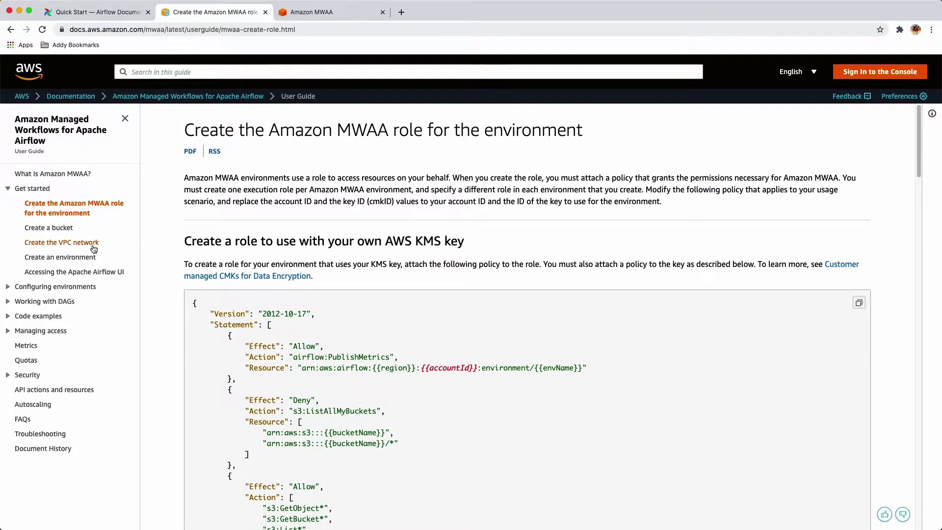
# Step: Open the Create a bucket page and read the S3 bucket instructions, including region, public access, versioning and encryption
pyautogui.click(69, 232)
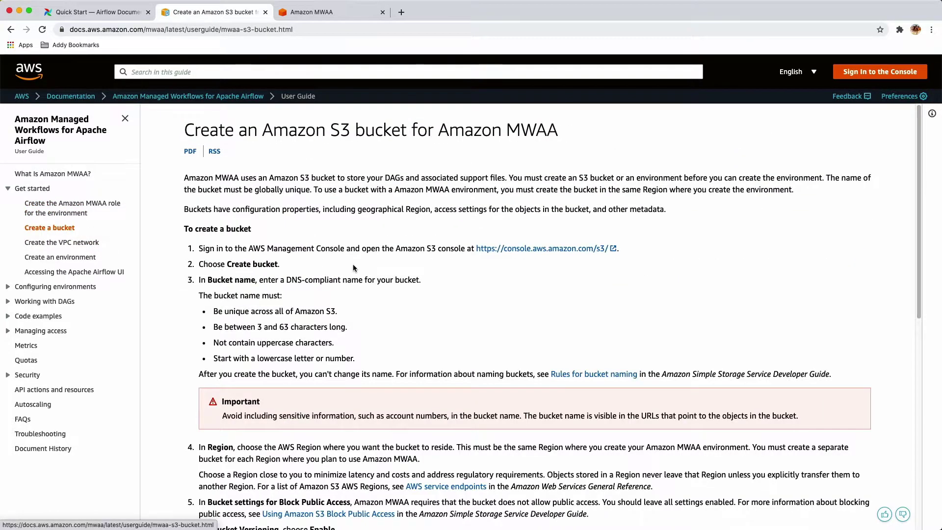
pyautogui.scroll(-4, 446, 342)
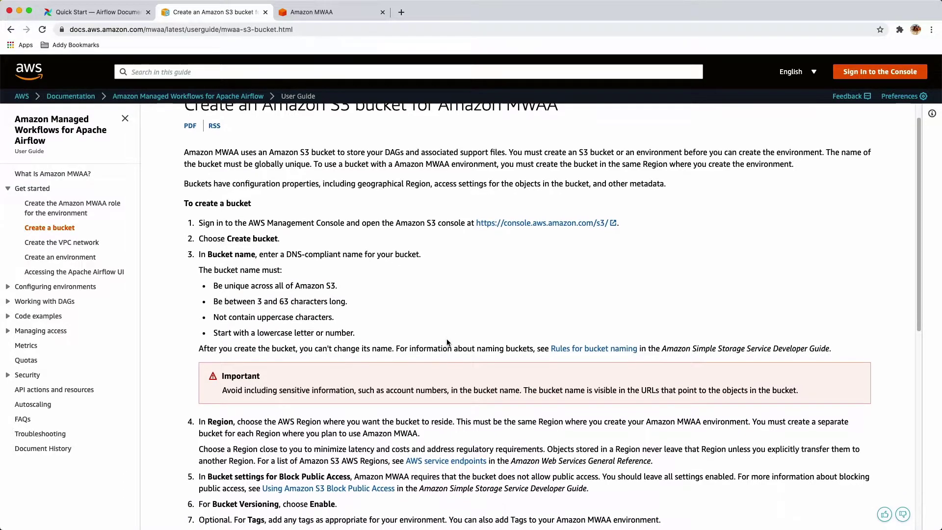
pyautogui.scroll(-2, 448, 342)
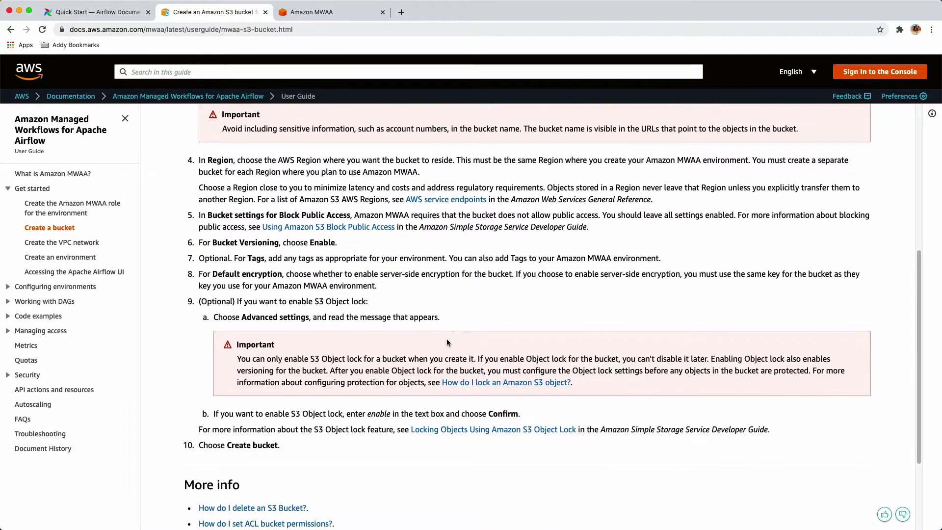
pyautogui.scroll(1, 447, 339)
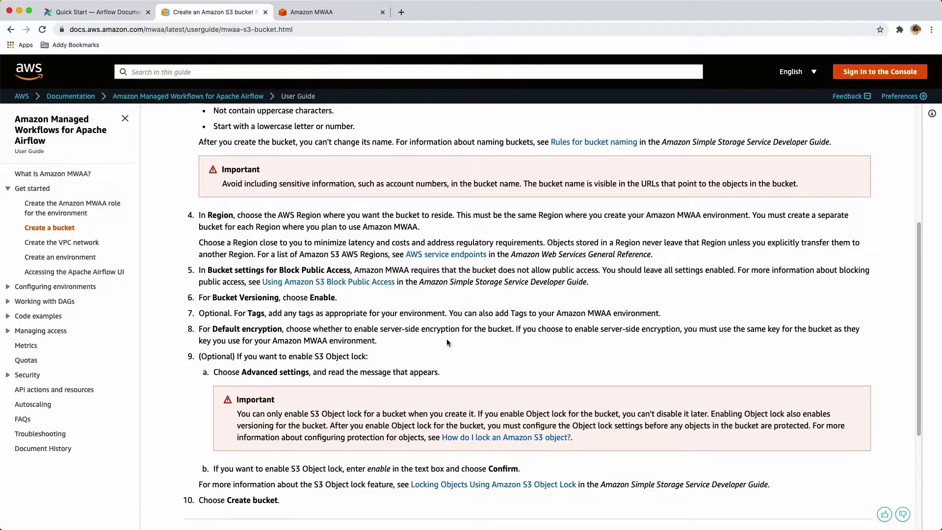
pyautogui.scroll(-1, 446, 339)
pyautogui.scroll(2, 446, 339)
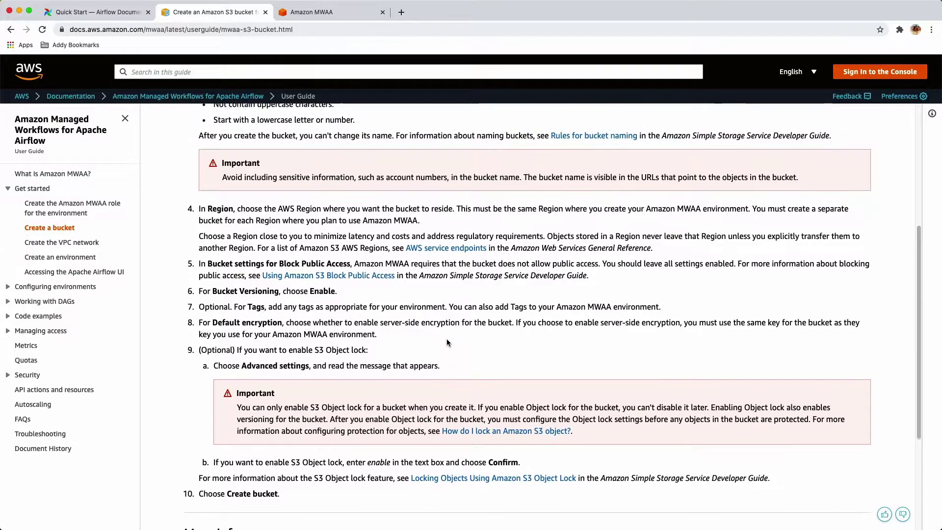
pyautogui.scroll(1, 446, 342)
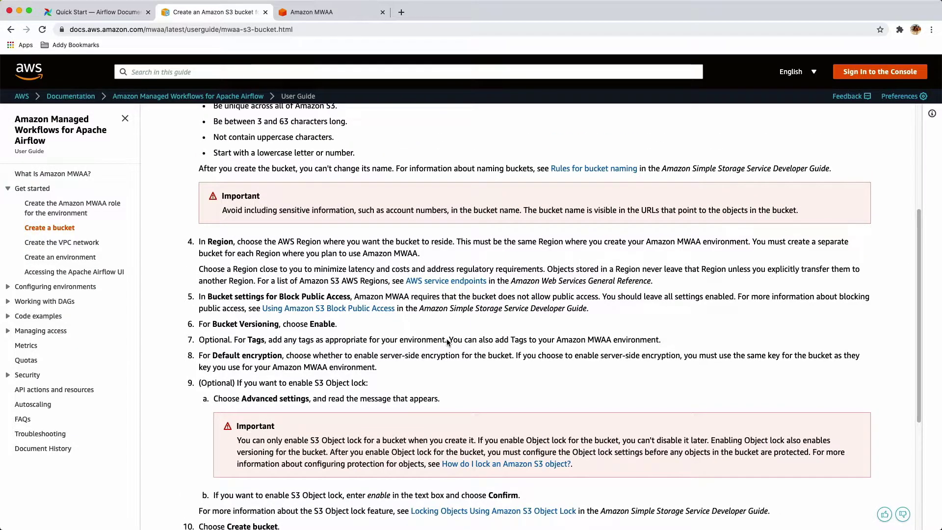
# Step: Open the Create the VPC network page and examine its requirements and the AWS CloudFormation VPC stack specifications
pyautogui.click(86, 243)
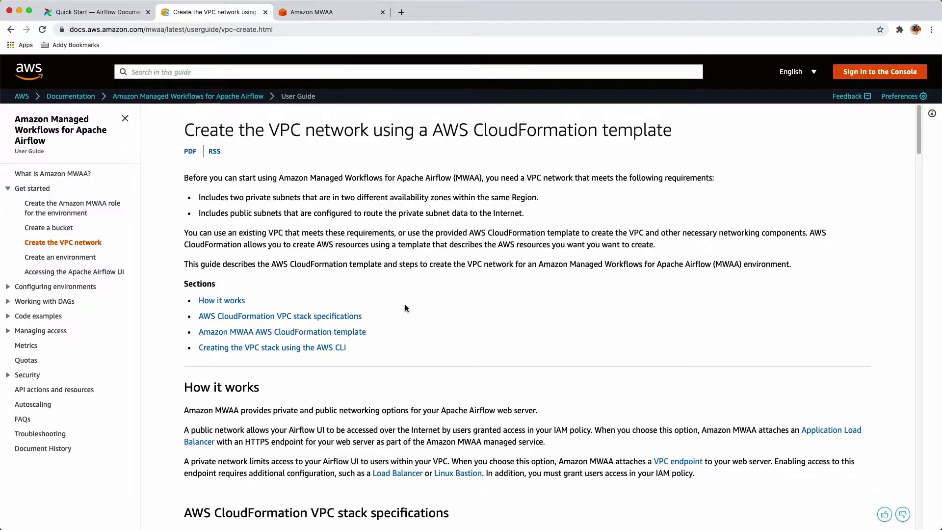
pyautogui.scroll(-2, 405, 307)
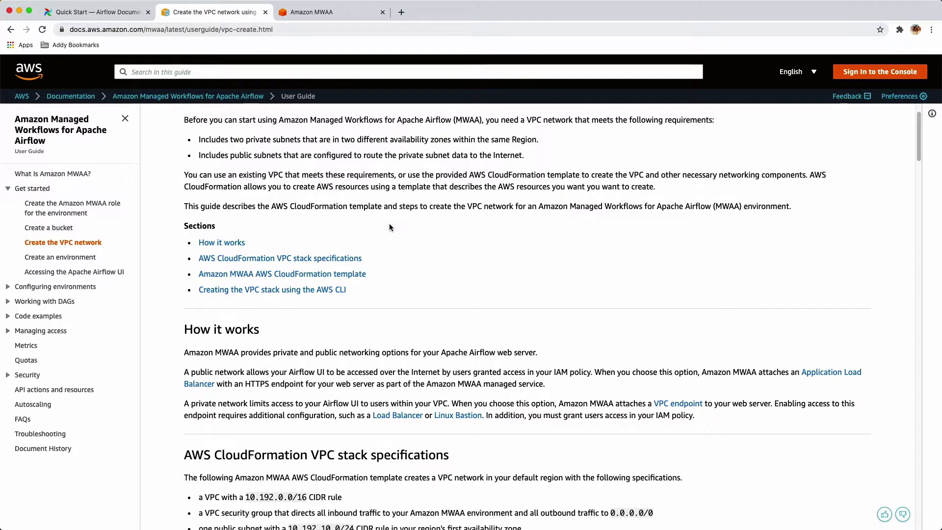
pyautogui.scroll(2, 389, 227)
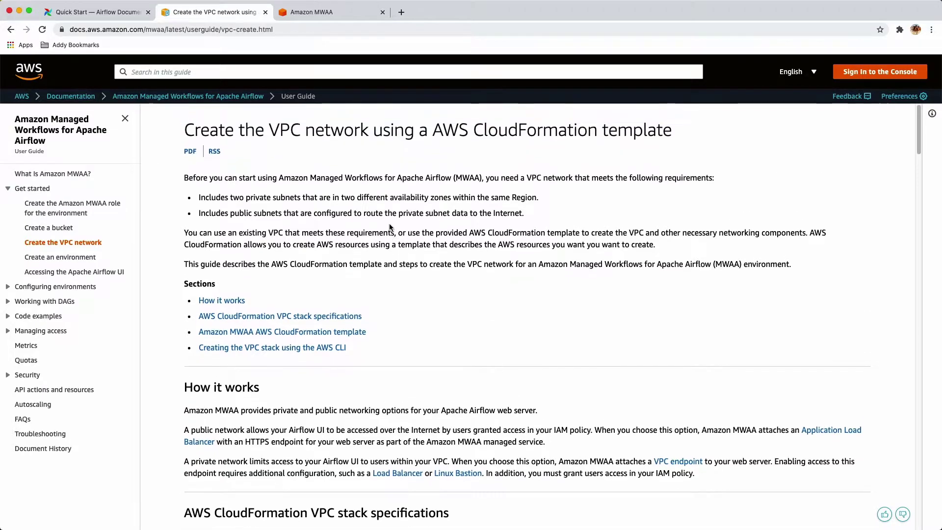
pyautogui.scroll(-7, 390, 227)
pyautogui.scroll(-3, 390, 226)
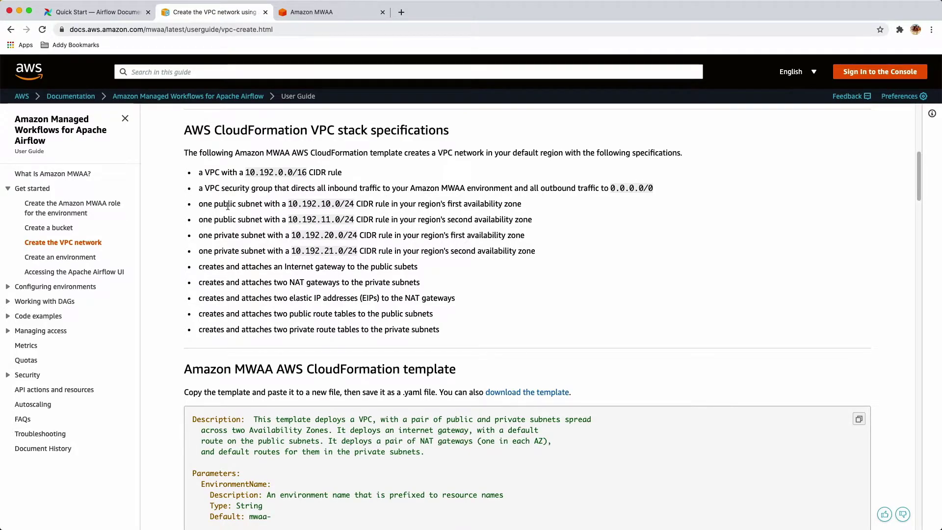
pyautogui.moveTo(205, 172); pyautogui.dragTo(269, 172)
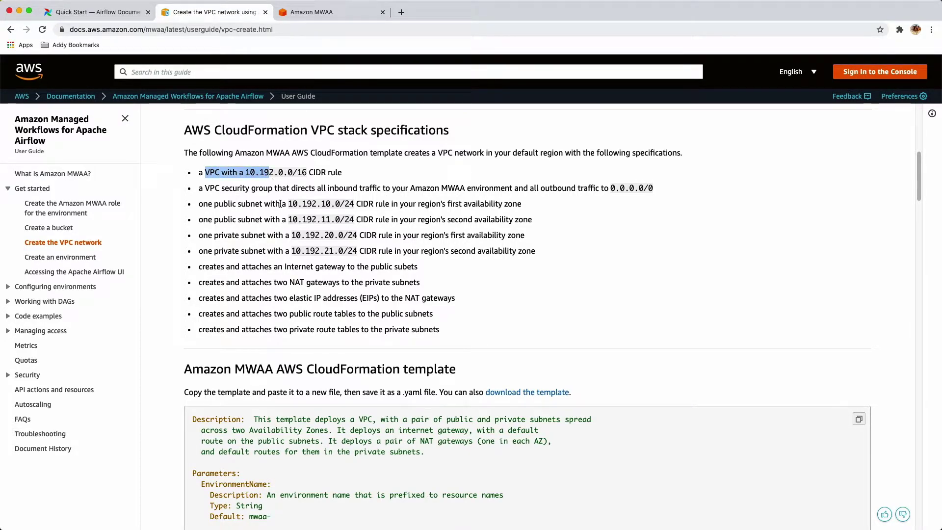
pyautogui.click(253, 203)
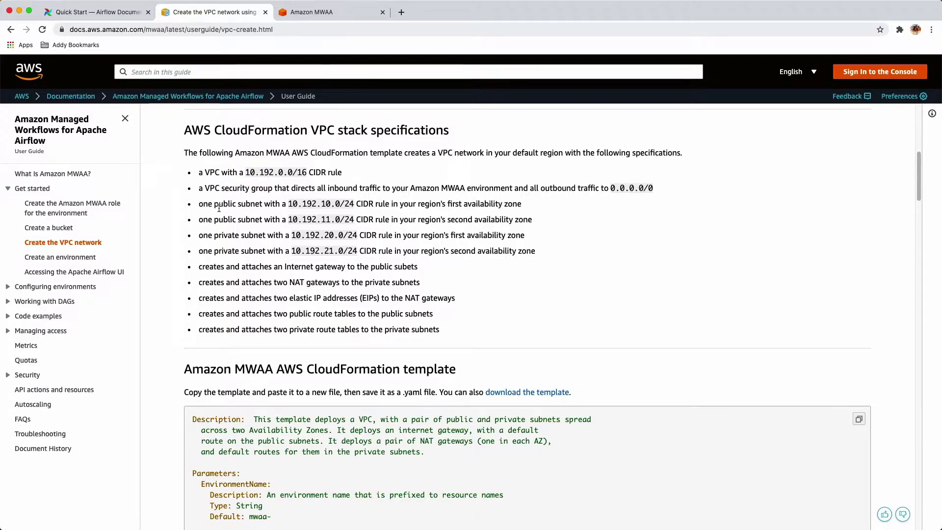
pyautogui.moveTo(521, 205); pyautogui.dragTo(221, 252)
pyautogui.click(454, 210)
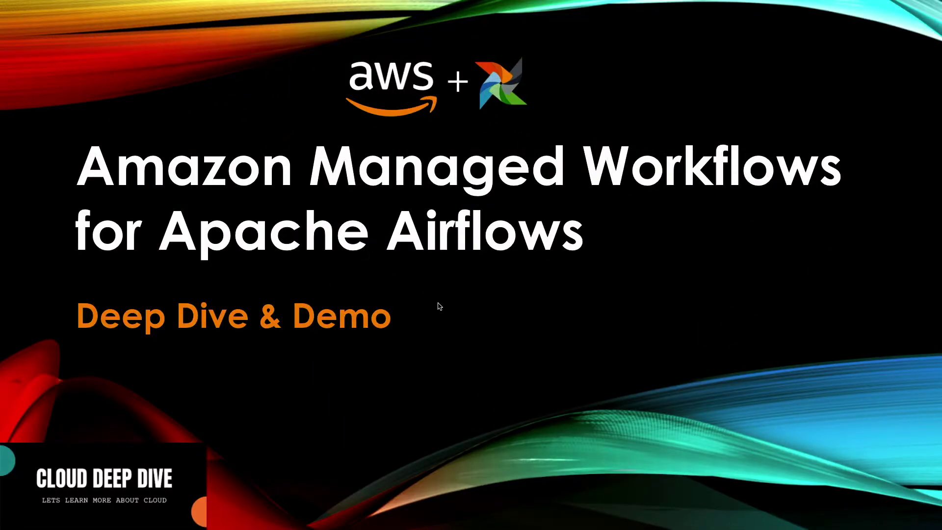
pyautogui.click(467, 310)
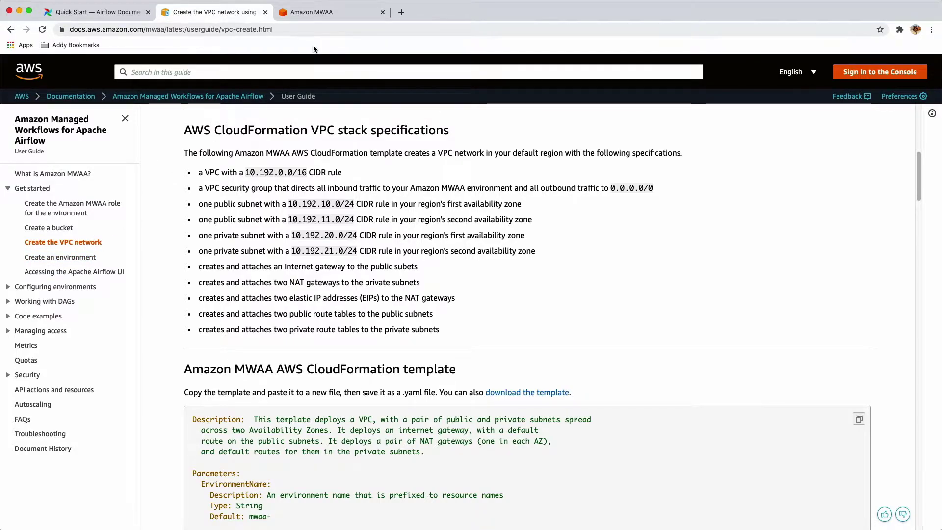
# Step: Switch to the Amazon MWAA console and open the list of all AWS services
pyautogui.click(330, 13)
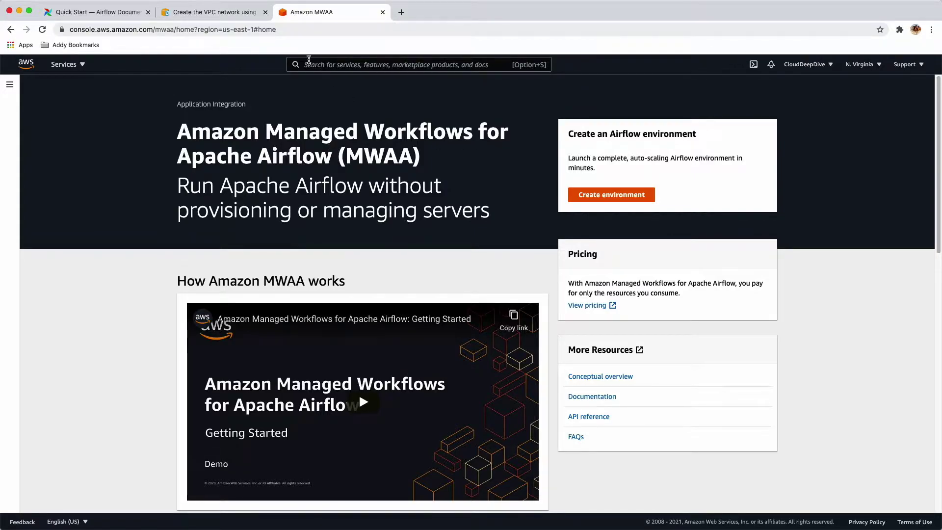
pyautogui.click(83, 66)
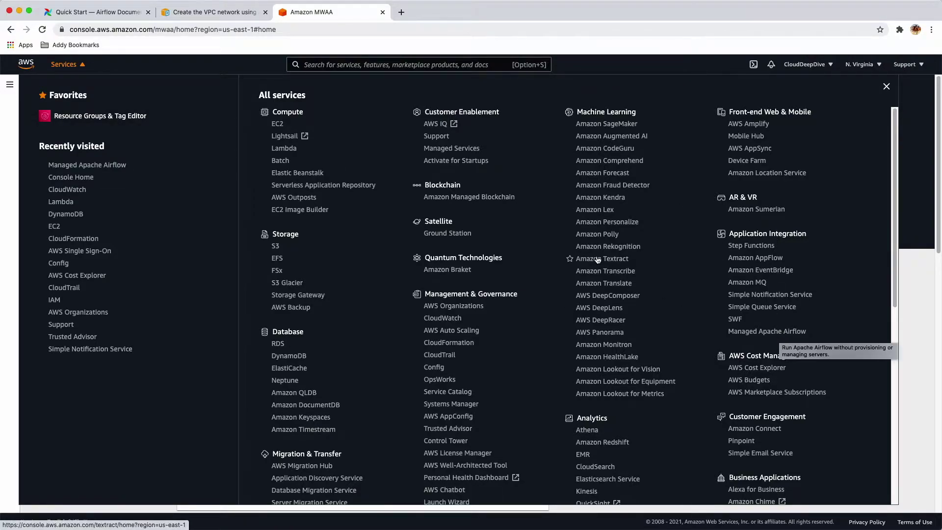
# Step: Close the list of AWS services and check which AWS regions are available for Amazon MWAA
pyautogui.click(83, 65)
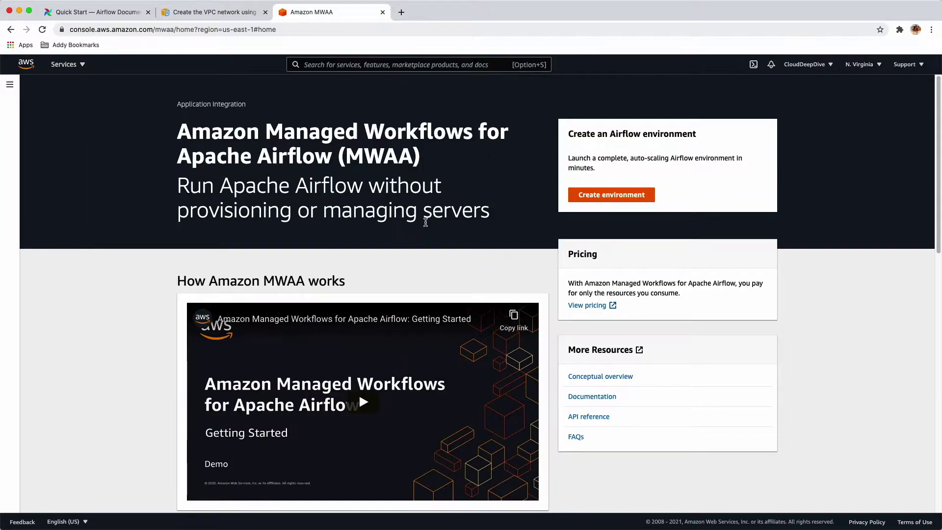
pyautogui.click(879, 66)
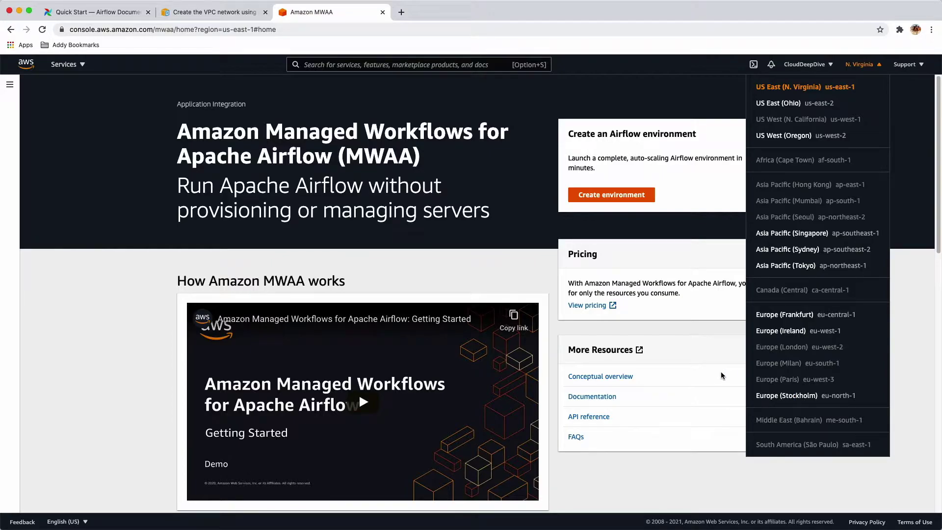
pyautogui.click(709, 465)
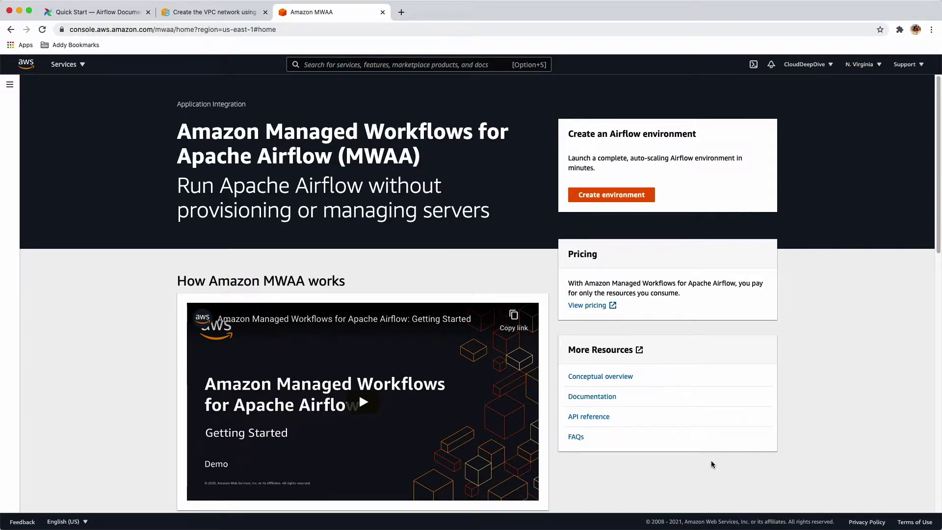
# Step: Start creating an Airflow environment and review its name and the Airflow versions on offer
pyautogui.click(597, 196)
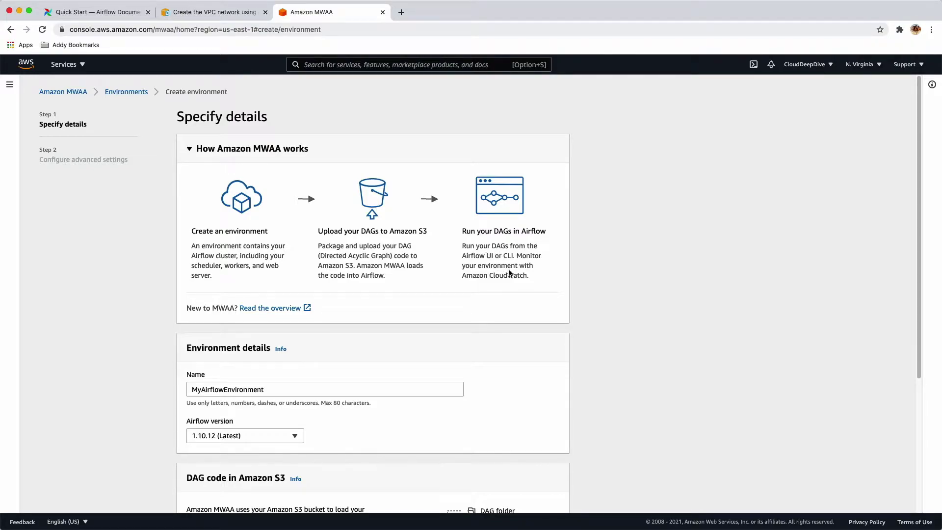
pyautogui.scroll(-5, 508, 272)
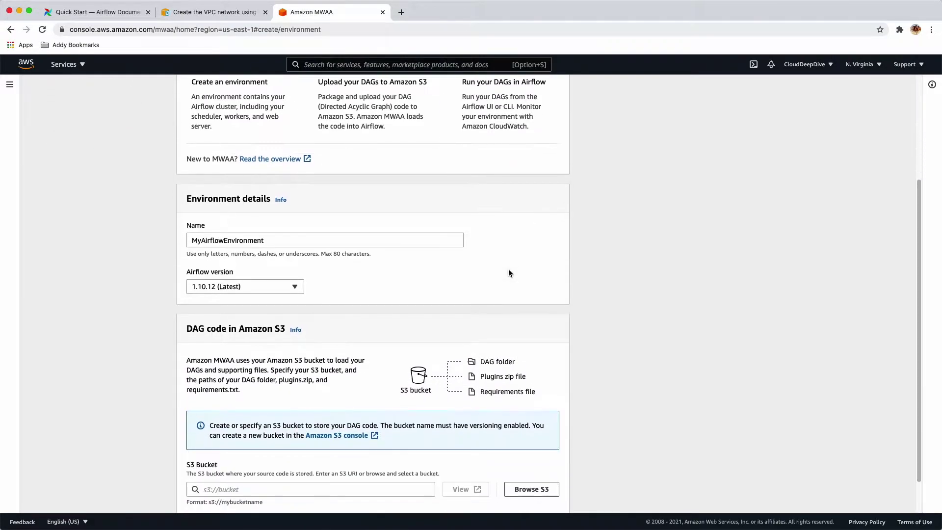
pyautogui.click(327, 231)
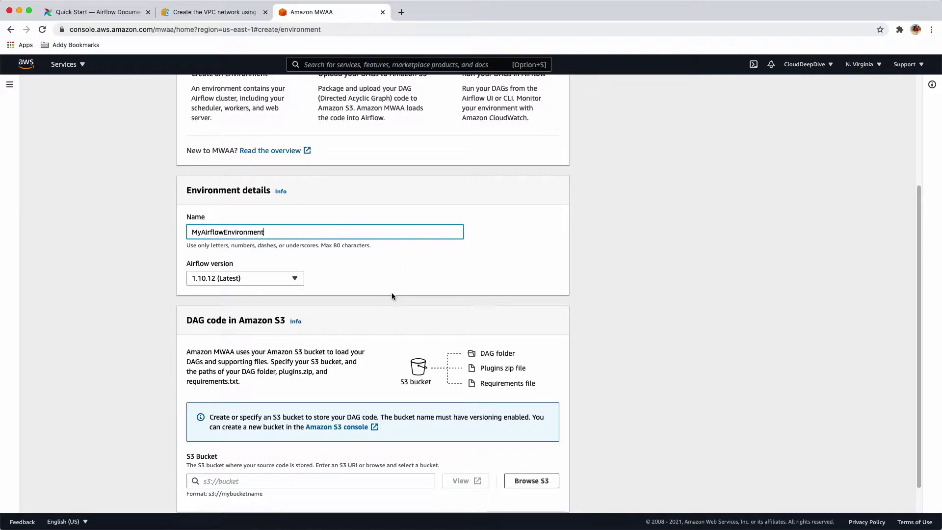
pyautogui.scroll(-1, 360, 273)
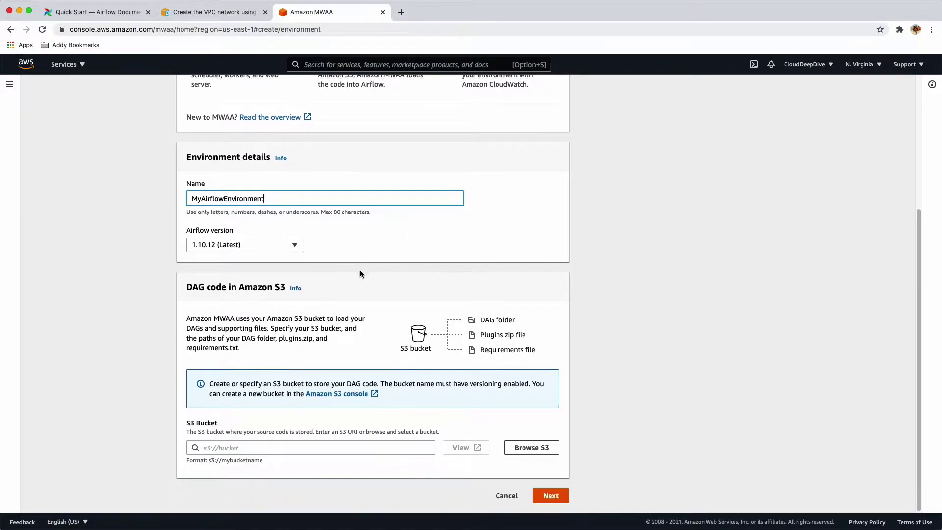
pyautogui.click(271, 245)
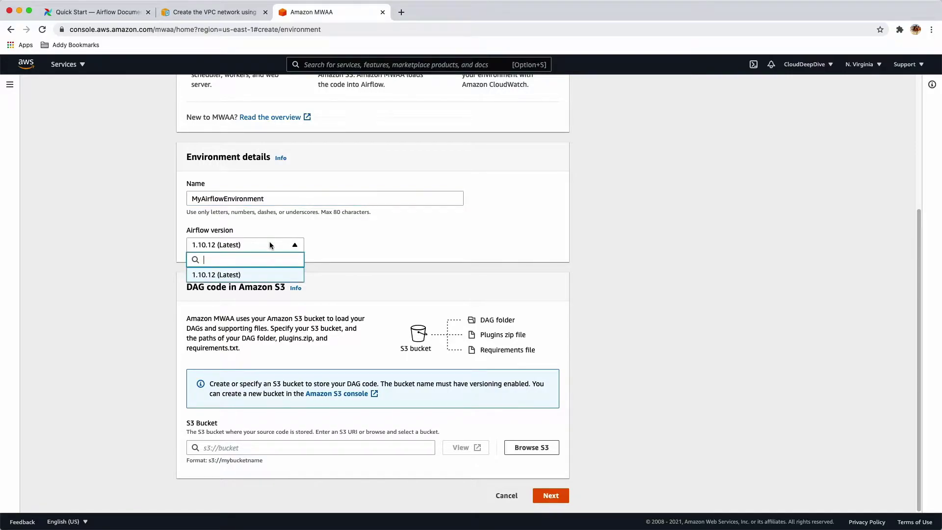
pyautogui.click(328, 221)
# Step: Check the version shown in the Apache Airflow Quick Start documentation and return to the environment details
pyautogui.click(87, 15)
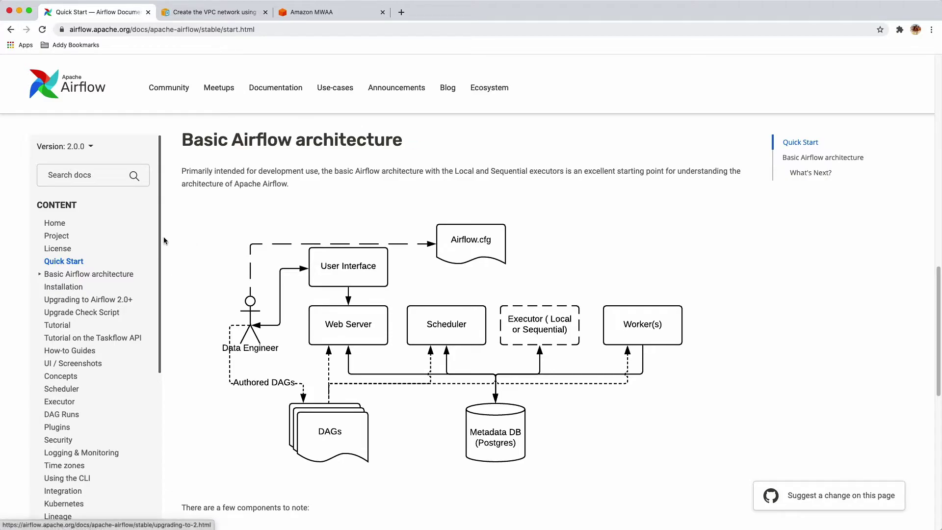
pyautogui.click(313, 14)
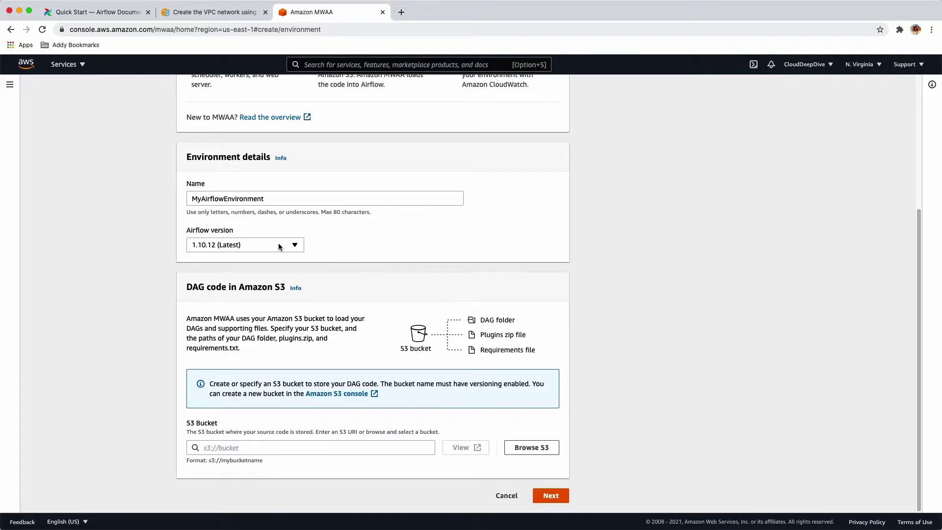
pyautogui.scroll(1, 341, 252)
pyautogui.scroll(-1, 341, 252)
# Step: Browse the S3 buckets and choose airflowdemo as the source bucket for the DAG code
pyautogui.click(525, 451)
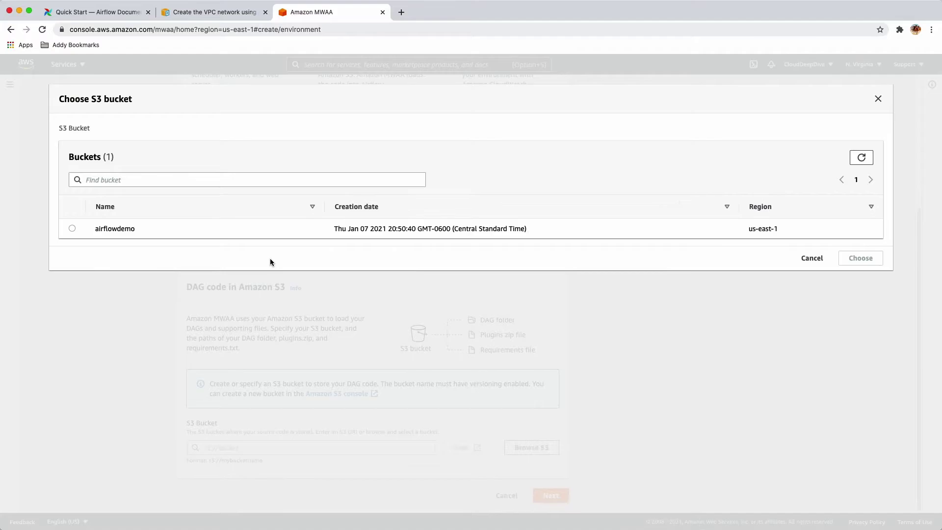
pyautogui.click(73, 229)
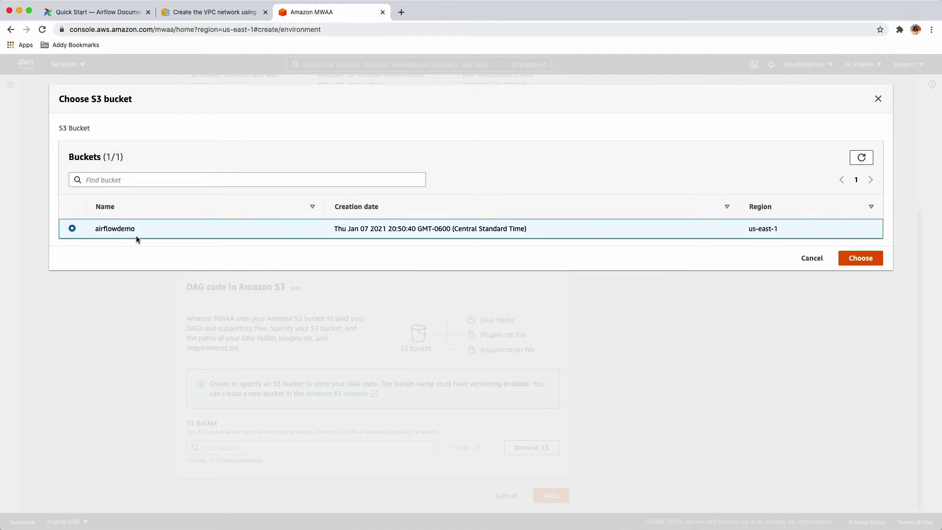
pyautogui.click(860, 258)
pyautogui.scroll(1, 284, 440)
pyautogui.scroll(-3, 284, 440)
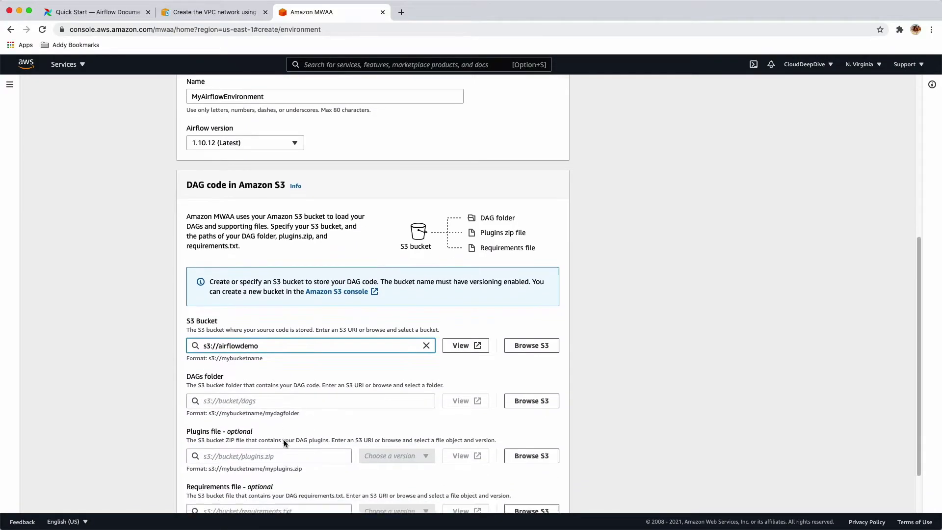
# Step: Set the DAGs folder to the Dags folder in the airflowdemo bucket and continue to the advanced settings
pyautogui.scroll(-2, 284, 440)
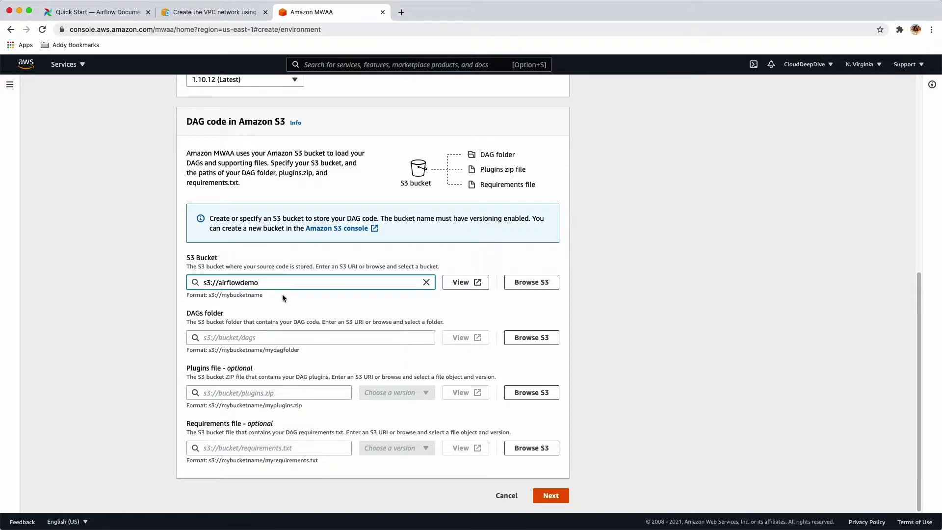
pyautogui.click(543, 342)
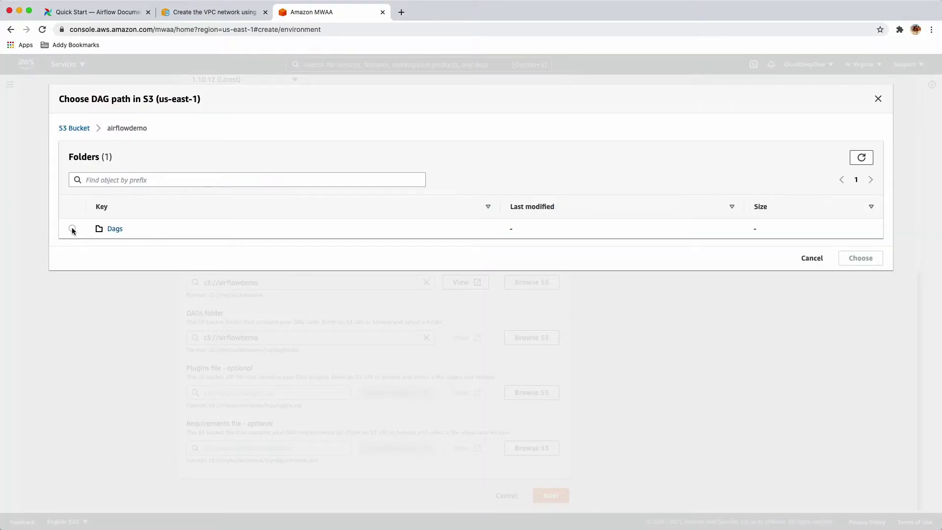
pyautogui.click(71, 229)
pyautogui.click(858, 258)
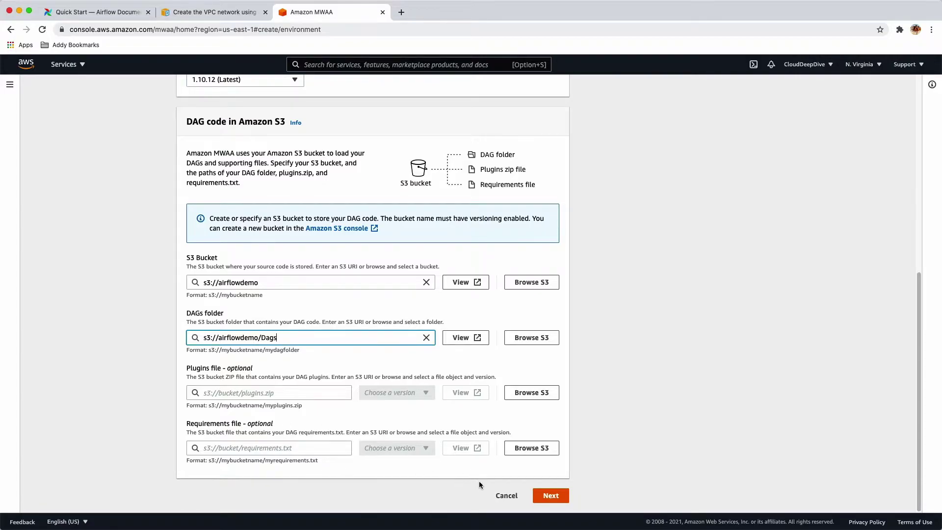
pyautogui.click(552, 496)
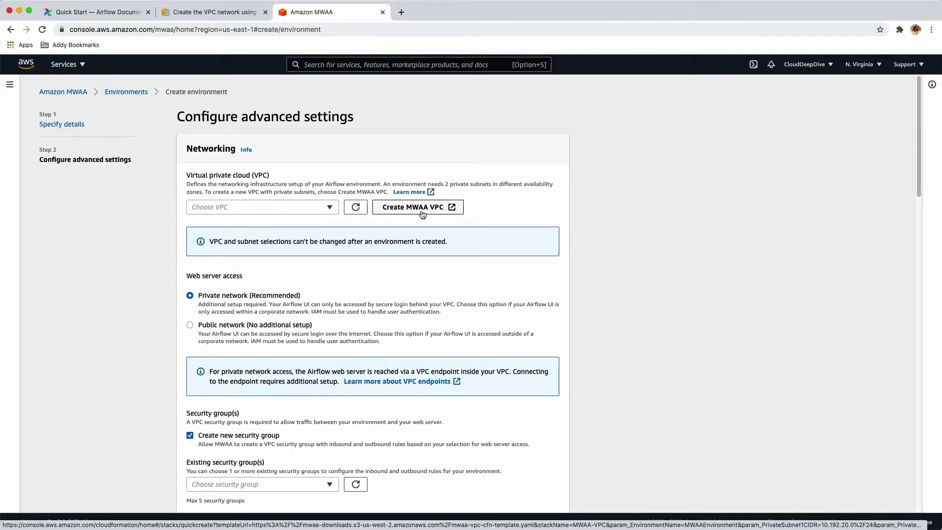
# Step: Open the CloudFormation quick-create page for the MWAA VPC and examine the stack name and its subnet and VPC CIDR parameters
pyautogui.click(452, 208)
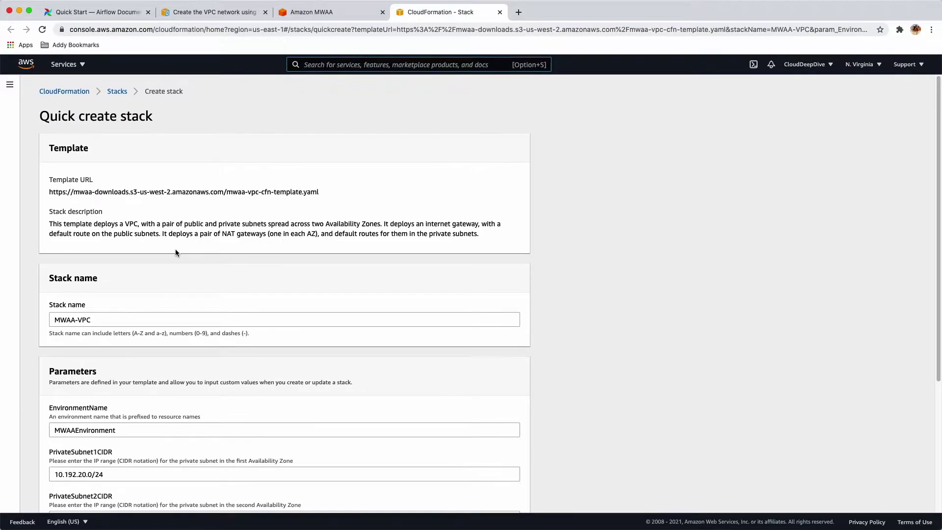
pyautogui.scroll(-5, 176, 252)
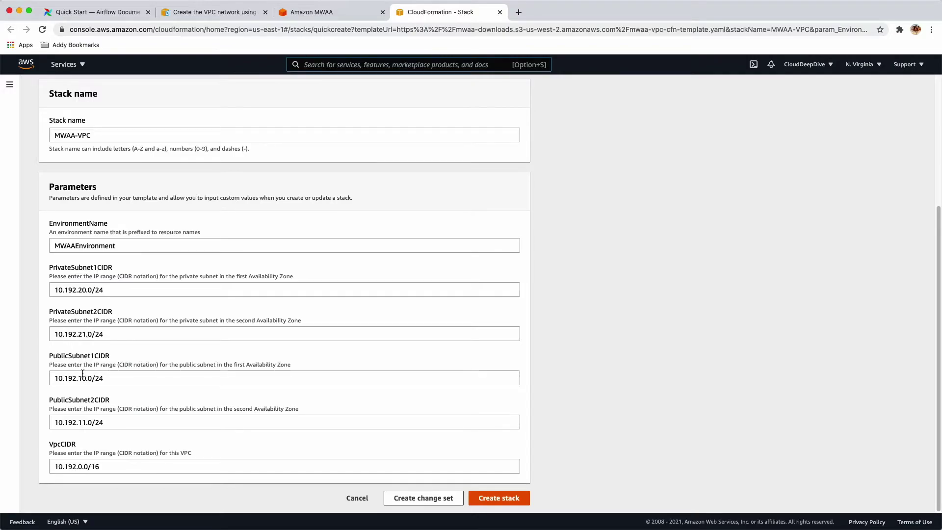
pyautogui.moveTo(64, 378); pyautogui.dragTo(92, 378)
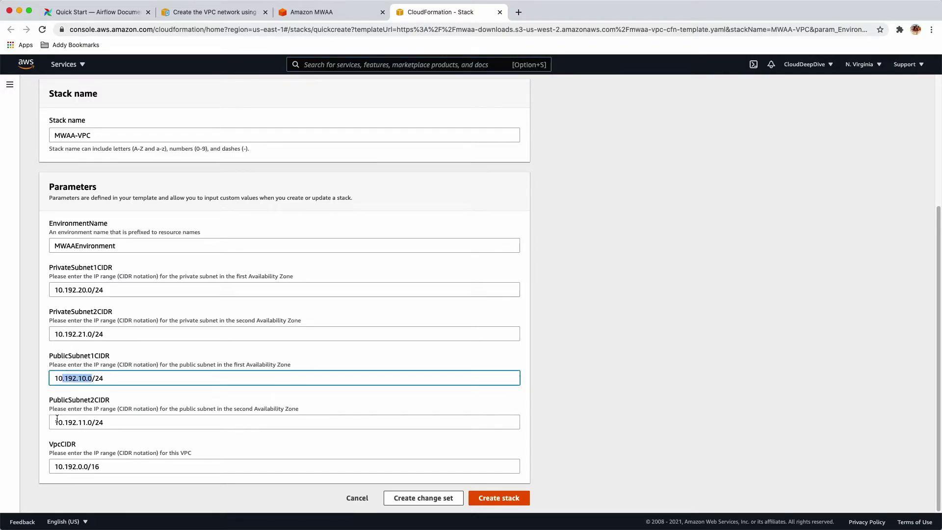
pyautogui.click(88, 466)
pyautogui.click(106, 464)
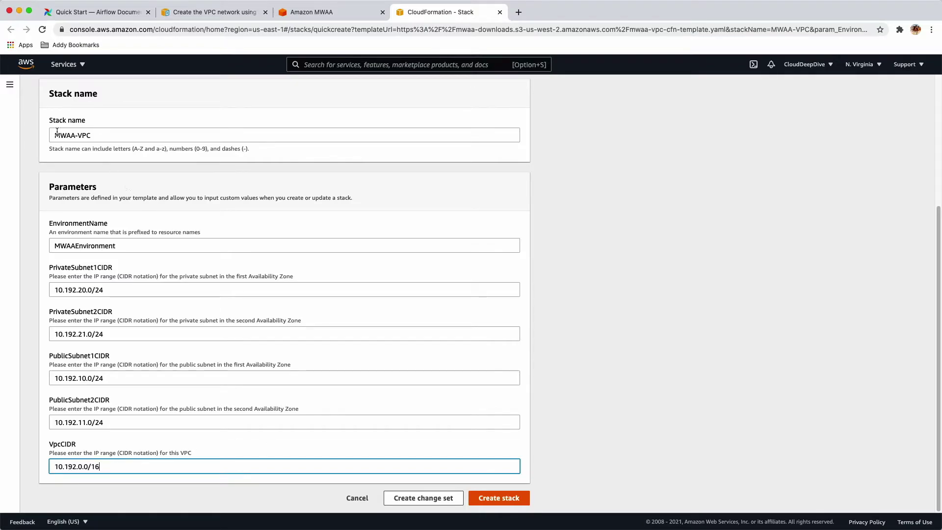
# Step: Open the existing MWAA-VPC stack from the CloudFormation stacks and show its resources
pyautogui.click(9, 85)
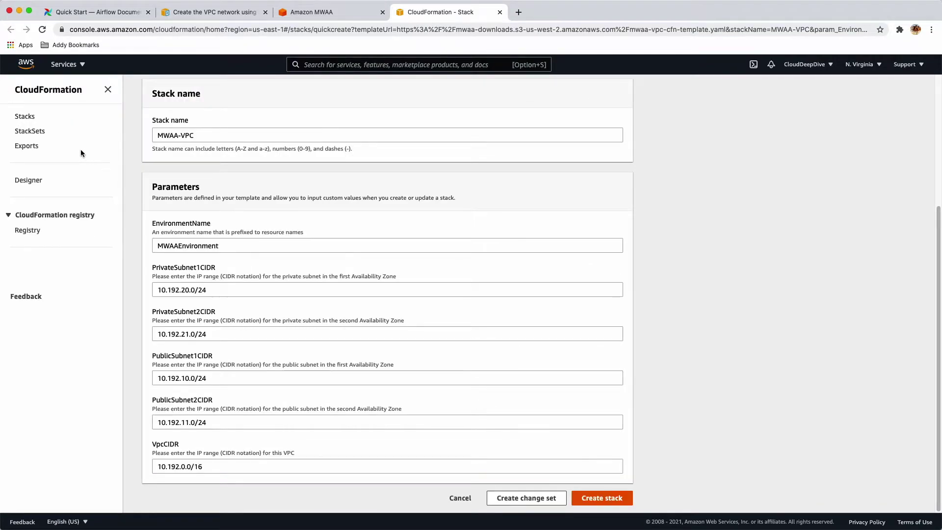
pyautogui.click(29, 119)
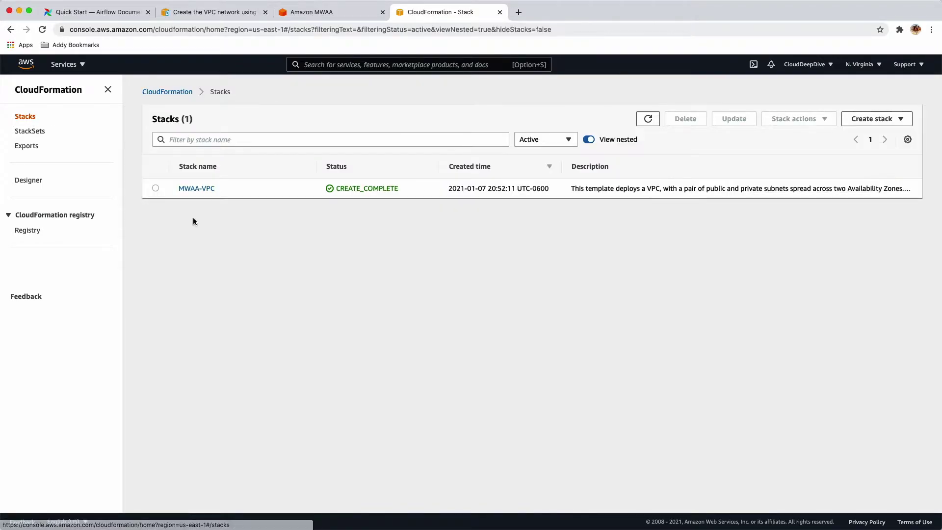
pyautogui.click(206, 189)
pyautogui.click(456, 143)
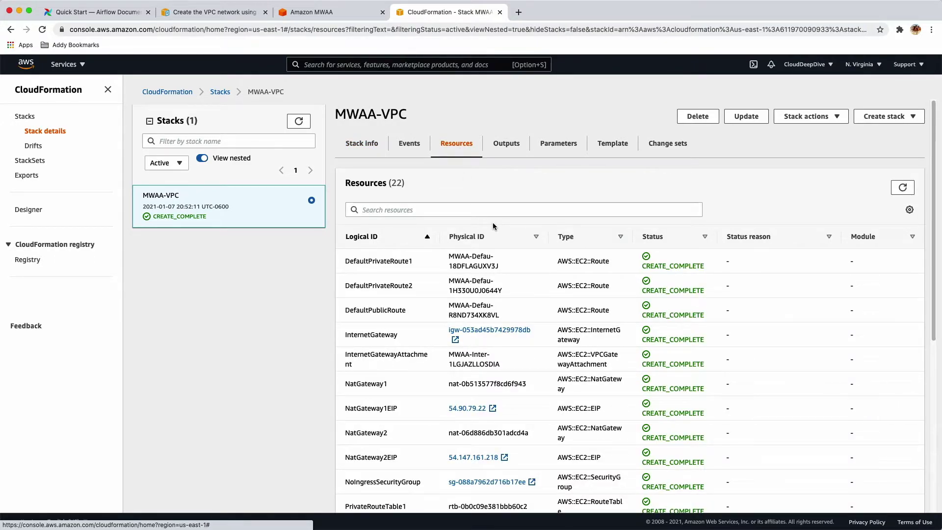
# Step: Examine the MWAA-VPC stack's resources, including its private subnets, route tables, NAT gateways and internet gateway
pyautogui.scroll(-5, 521, 264)
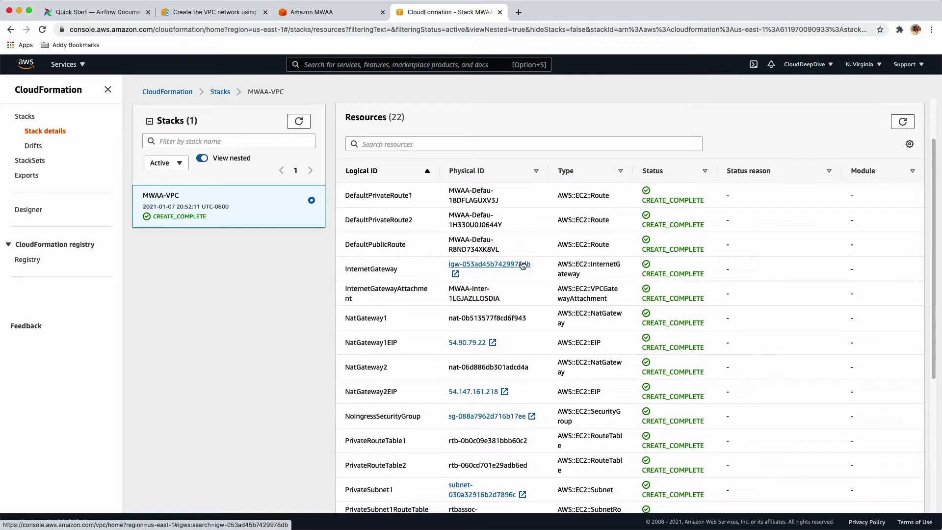
pyautogui.scroll(5, 522, 261)
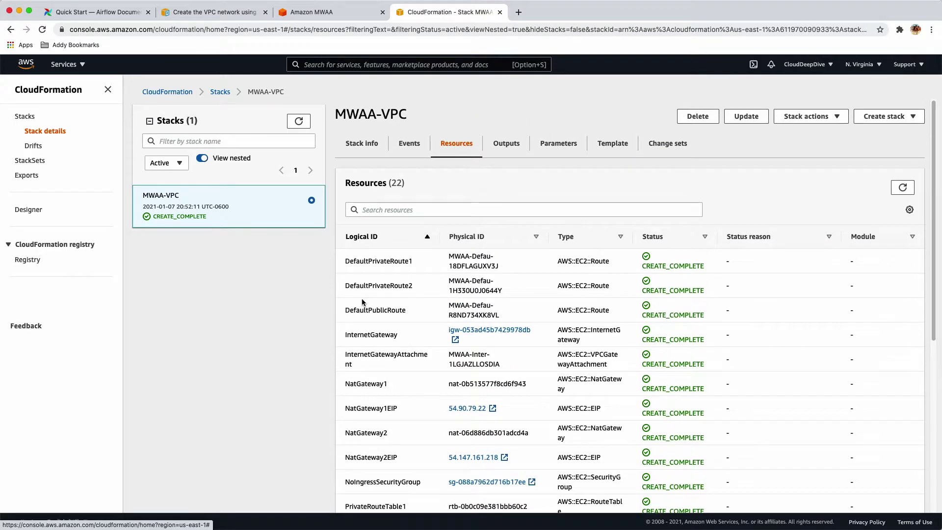
pyautogui.scroll(-10, 397, 331)
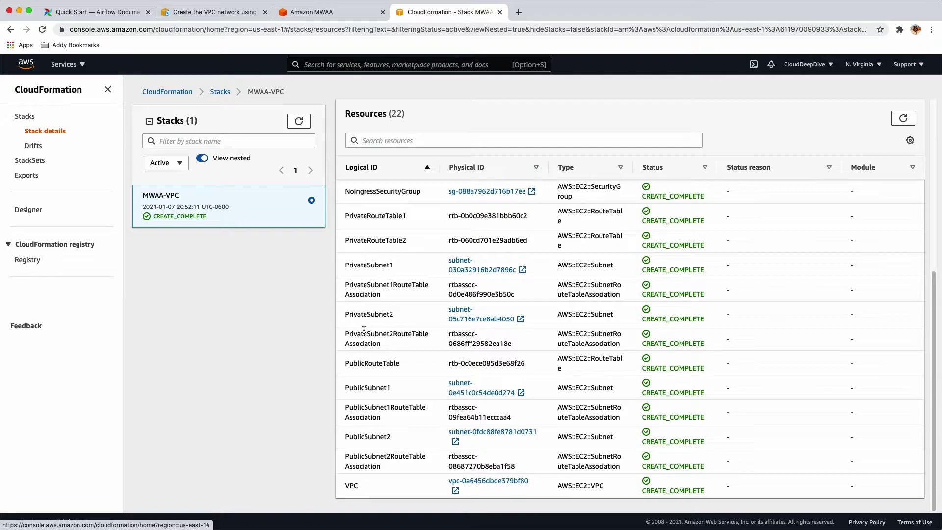
pyautogui.moveTo(357, 265); pyautogui.dragTo(361, 265)
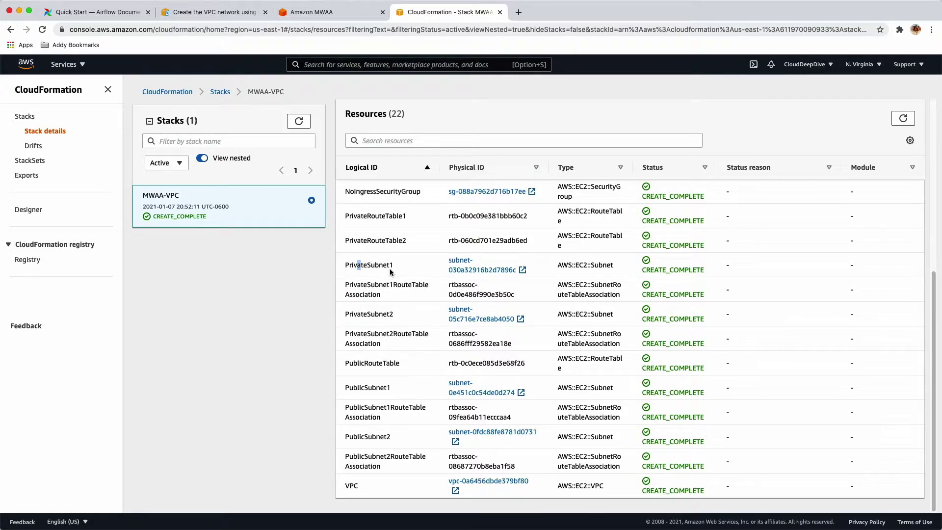
pyautogui.moveTo(367, 314); pyautogui.dragTo(376, 314)
pyautogui.scroll(3, 383, 301)
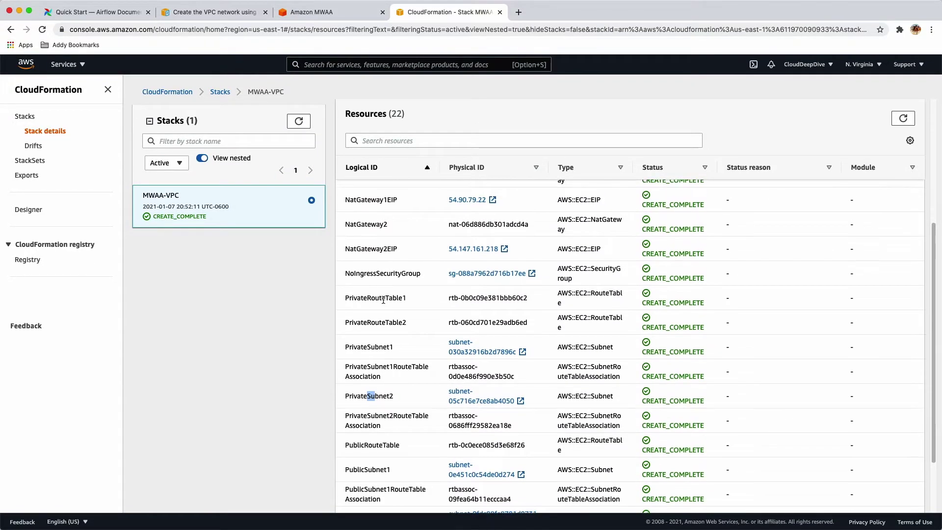
pyautogui.scroll(1, 384, 346)
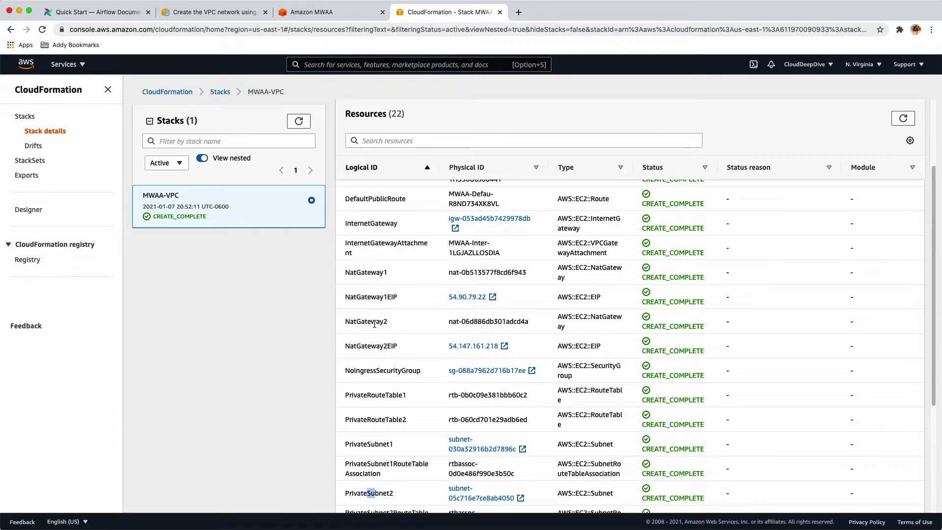
pyautogui.scroll(3, 375, 324)
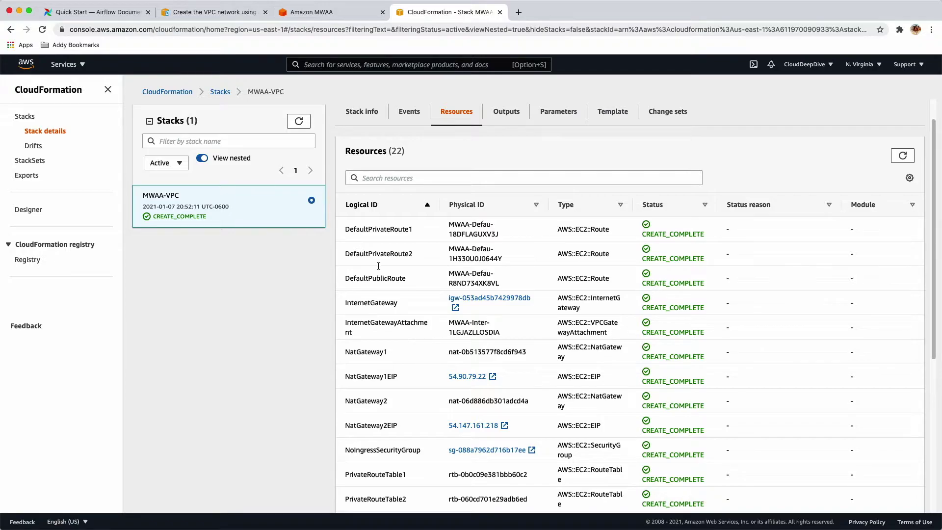
# Step: Return to the Amazon MWAA advanced settings and select MWAA-VPC as the environment's virtual private cloud
pyautogui.click(317, 14)
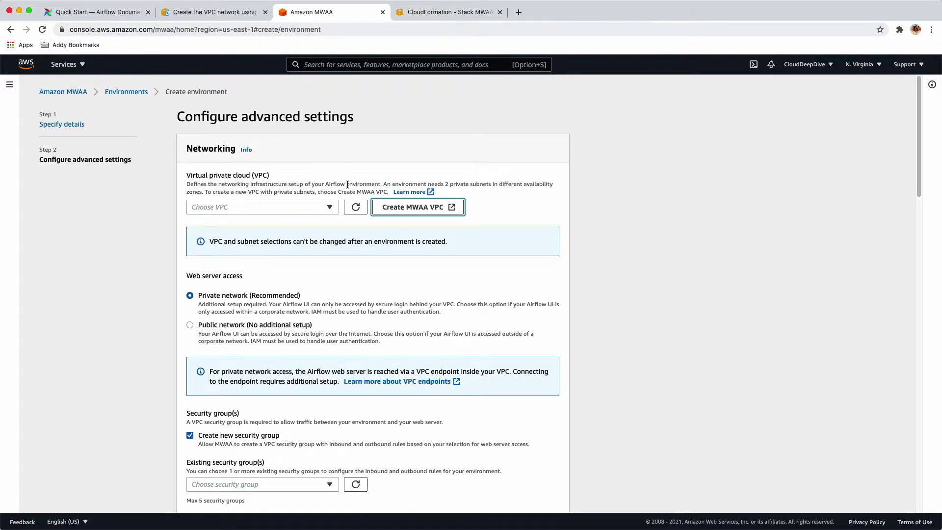
pyautogui.click(336, 208)
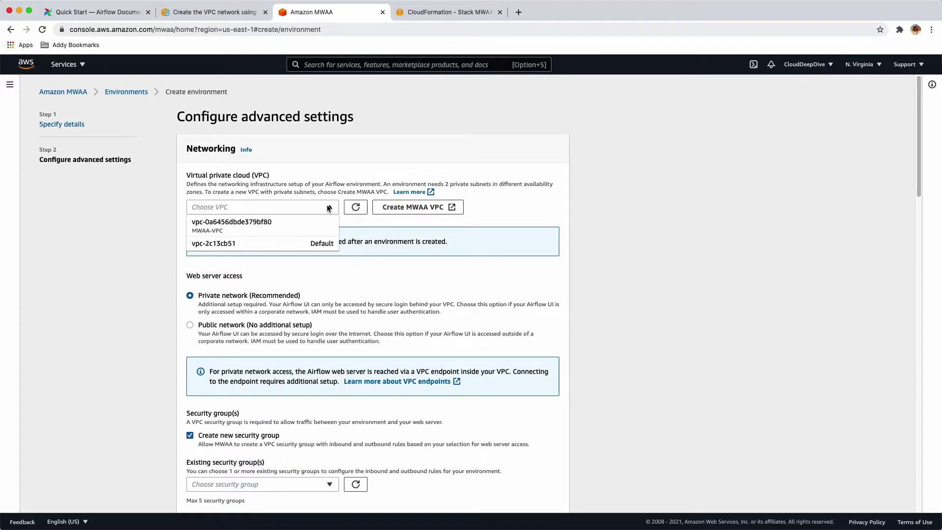
pyautogui.click(313, 229)
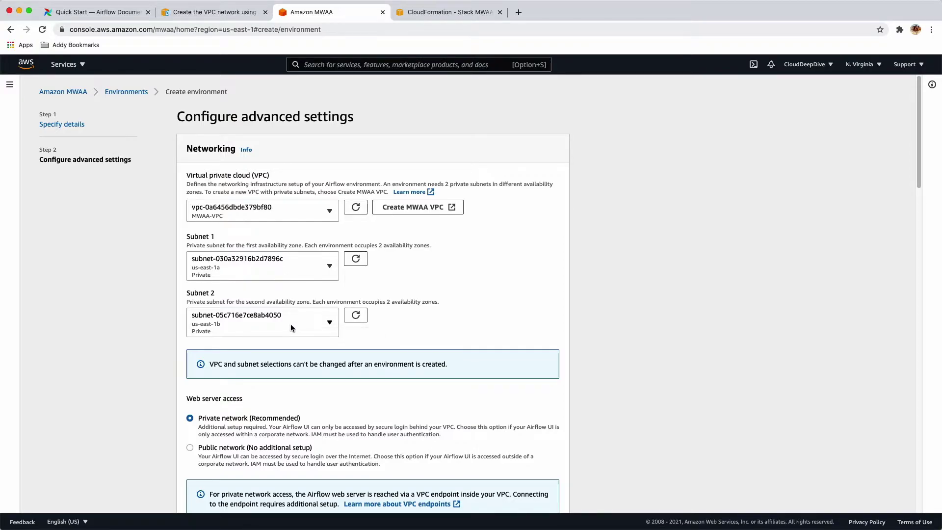
pyautogui.scroll(-4, 442, 322)
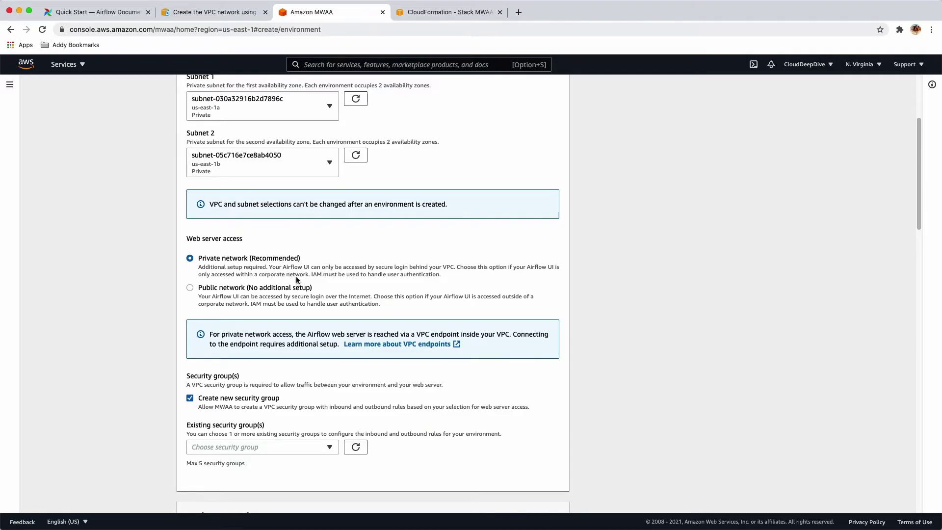
# Step: Set the environment's web server access to Public network (No additional setup)
pyautogui.click(187, 288)
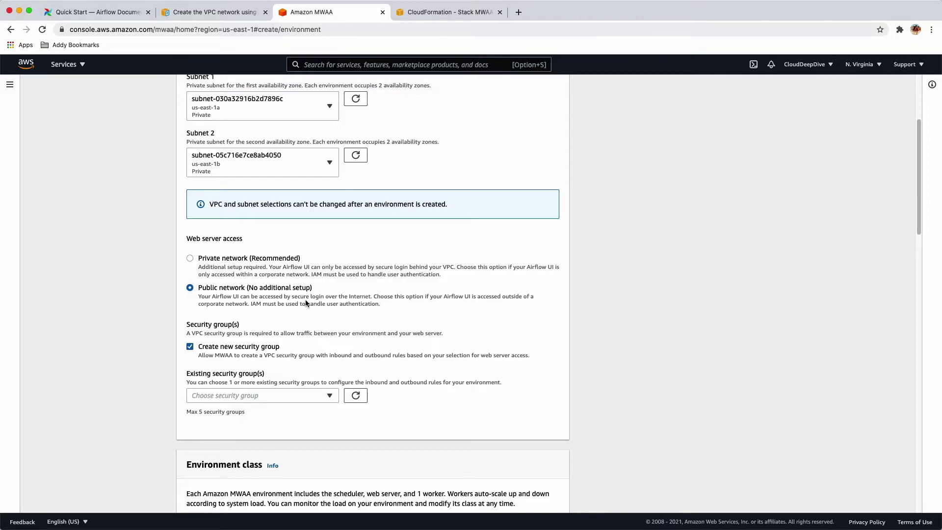
pyautogui.scroll(2, 306, 302)
pyautogui.scroll(-5, 305, 303)
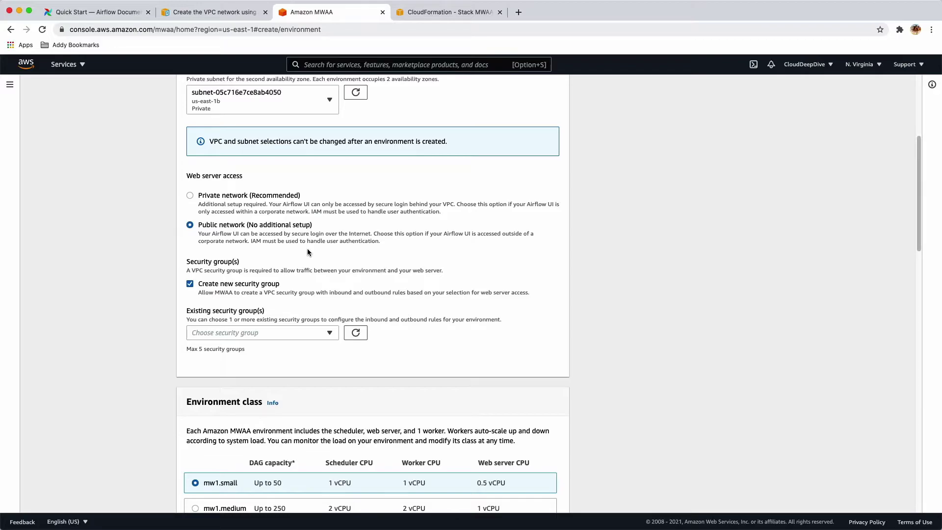
pyautogui.scroll(1, 307, 252)
pyautogui.scroll(-3, 307, 252)
pyautogui.scroll(-1, 308, 251)
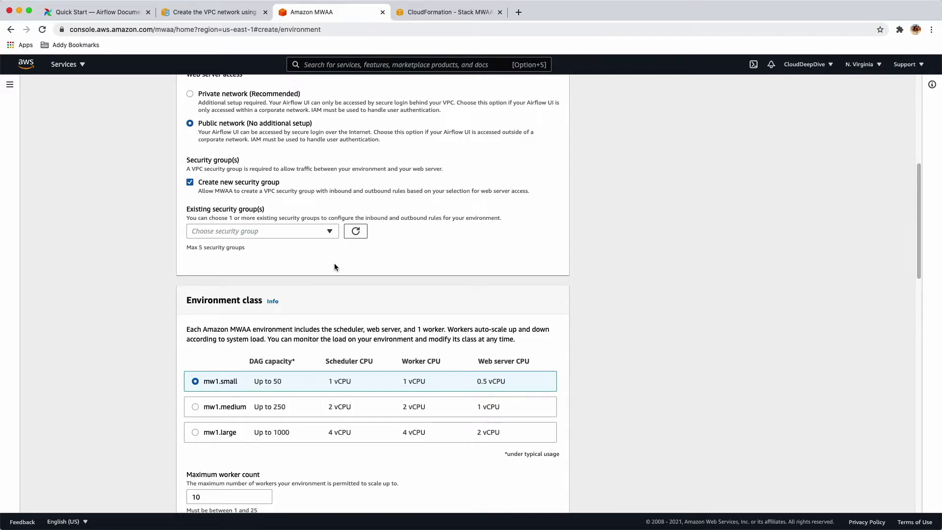
# Step: Examine the environment class choices, the maximum worker count and the custom encryption settings, leaving encryption customization turned off
pyautogui.scroll(-6, 334, 266)
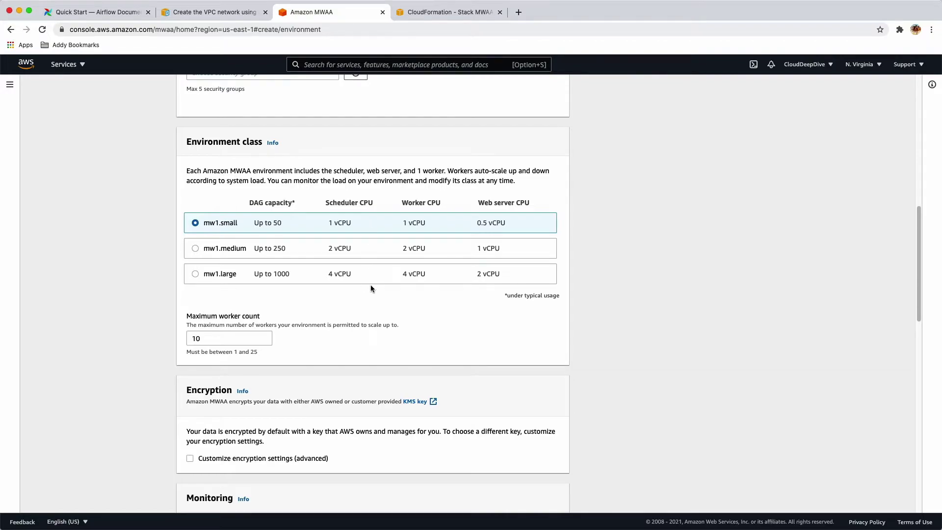
pyautogui.scroll(-2, 370, 284)
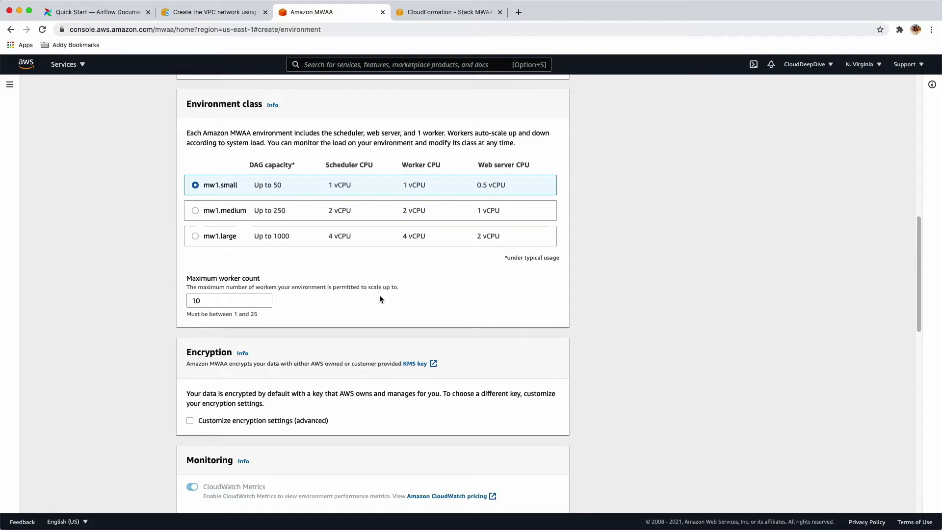
pyautogui.moveTo(205, 301); pyautogui.dragTo(186, 304)
pyautogui.click(221, 300)
pyautogui.scroll(-5, 315, 309)
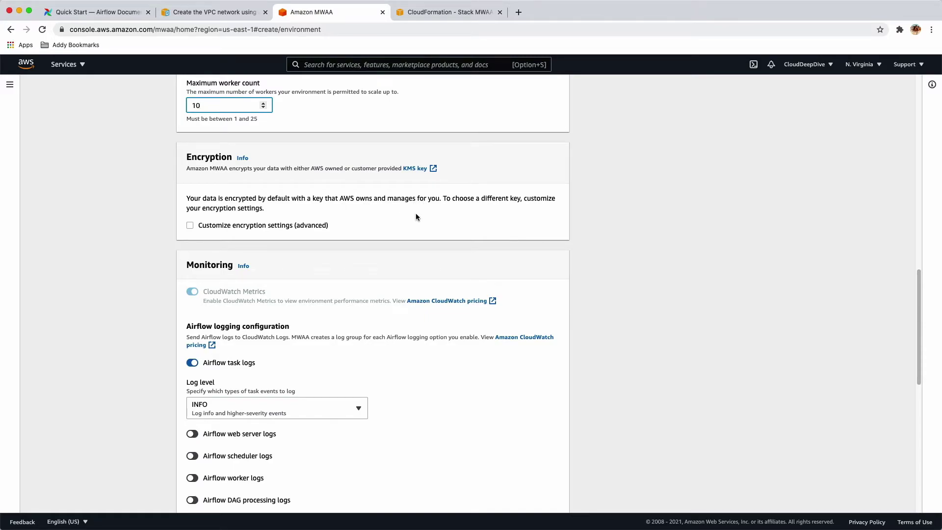
pyautogui.click(191, 225)
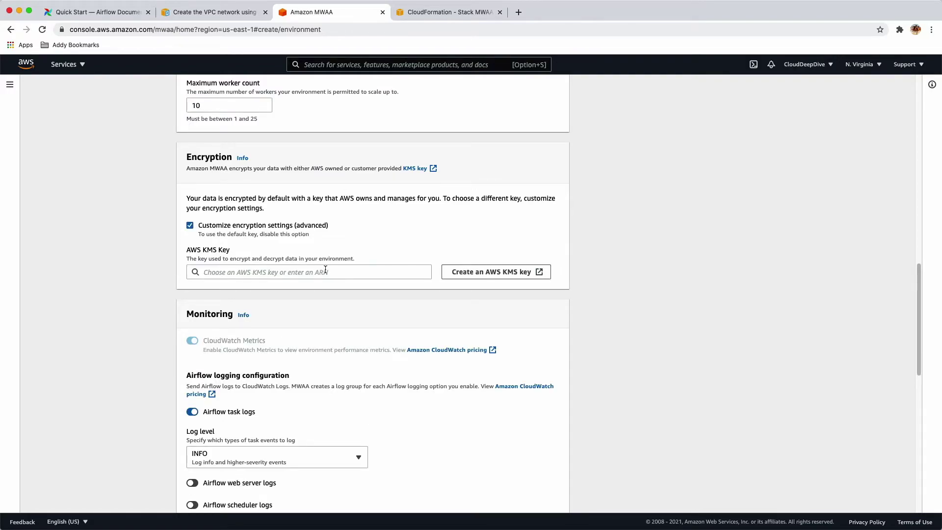
pyautogui.click(190, 226)
# Step: Review the log levels for Airflow task logs and turn task logging off in the monitoring settings
pyautogui.scroll(-2, 301, 262)
pyautogui.scroll(-3, 302, 264)
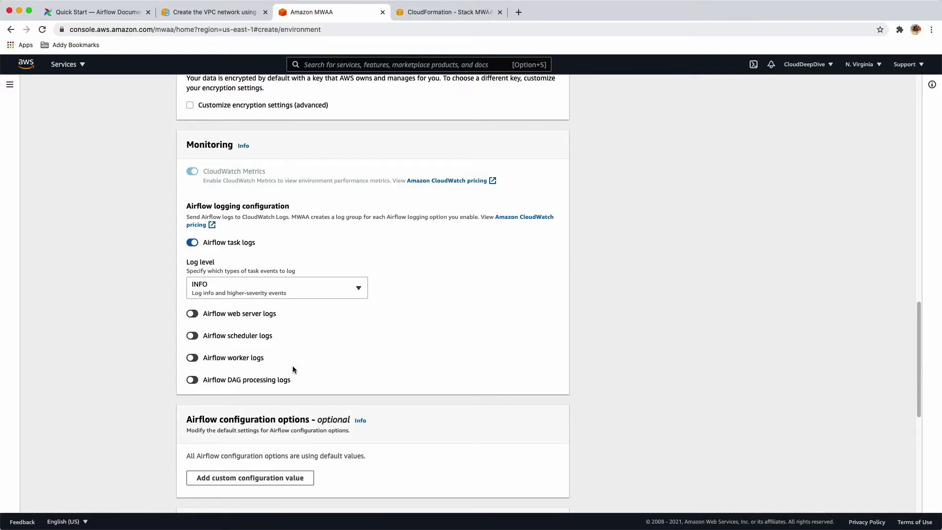
pyautogui.click(290, 289)
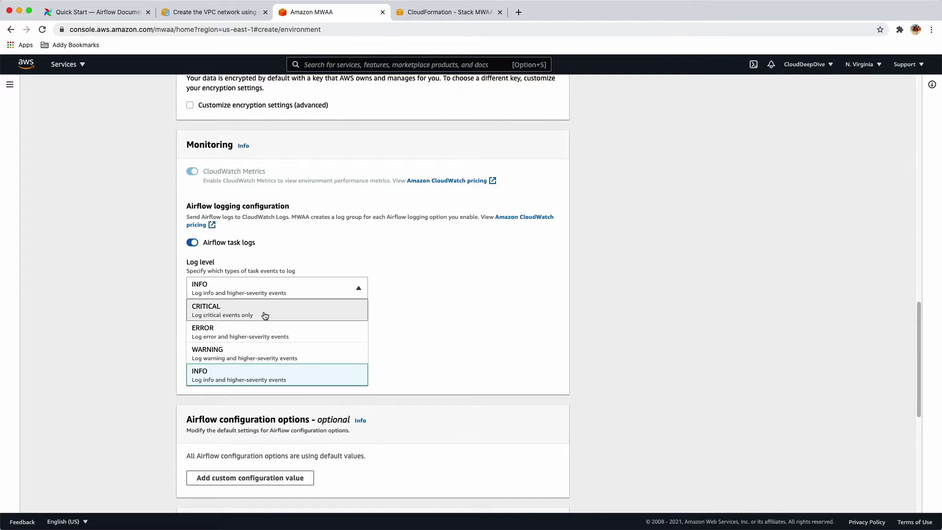
pyautogui.click(437, 332)
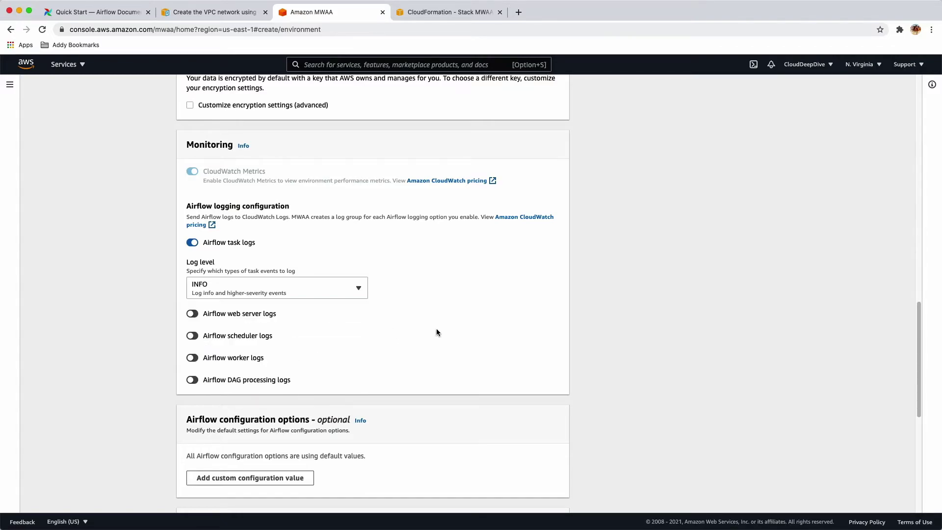
pyautogui.click(191, 244)
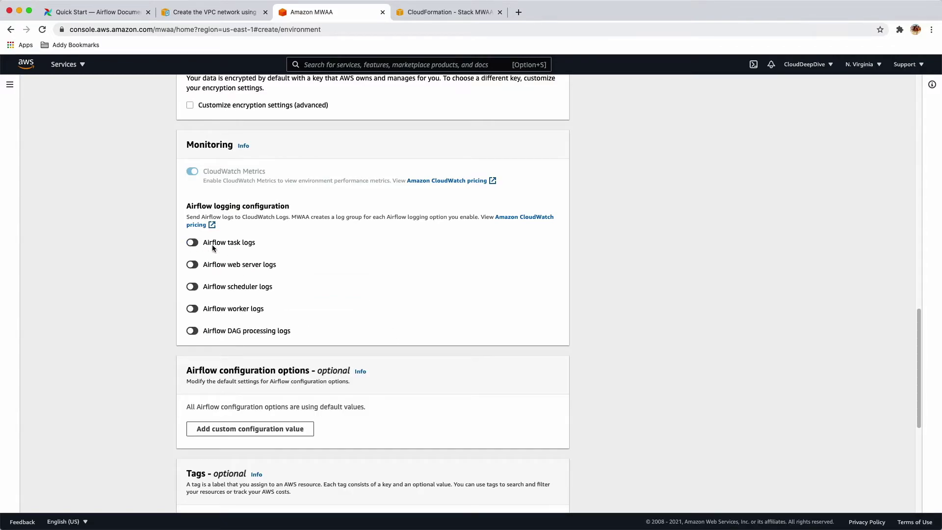
pyautogui.scroll(-3, 334, 281)
# Step: Examine the available custom Airflow configuration options, remove the empty entry, and review the tags and execution role permissions
pyautogui.scroll(-3, 334, 279)
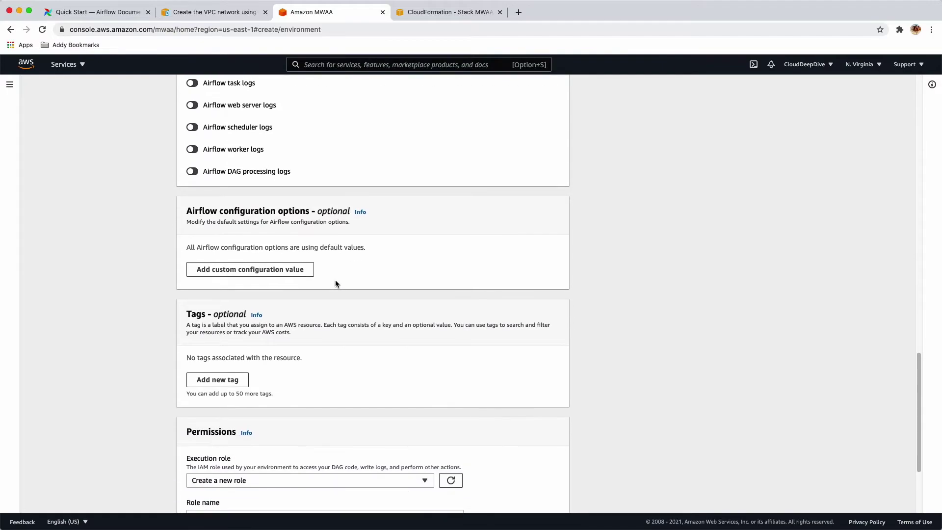
pyautogui.scroll(-3, 334, 280)
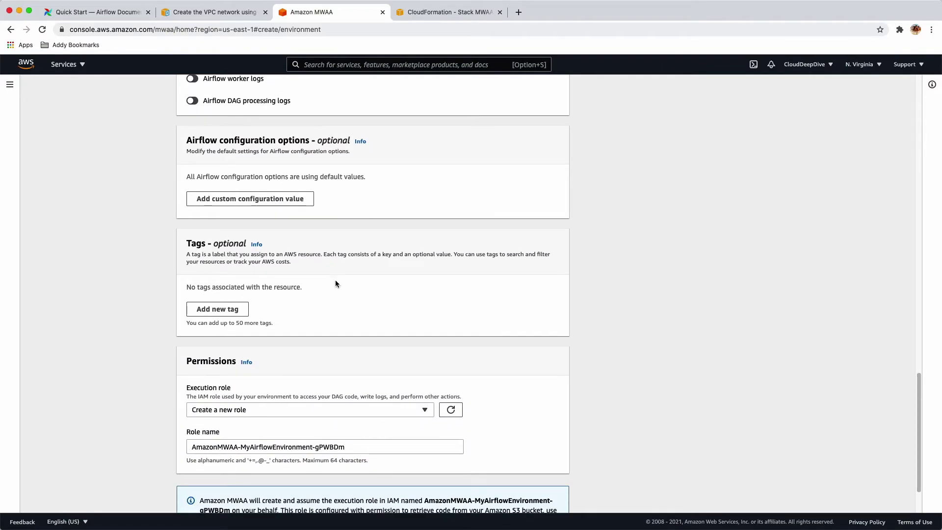
pyautogui.click(263, 203)
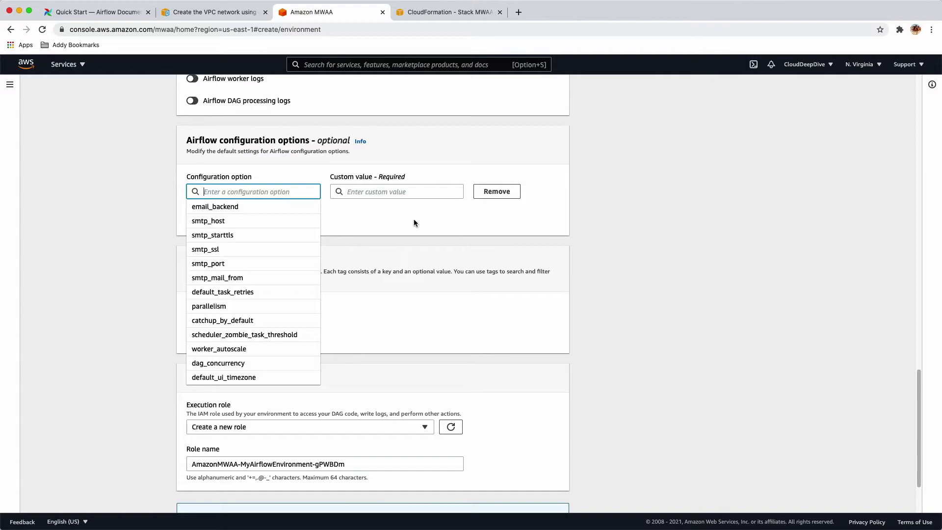
pyautogui.click(432, 219)
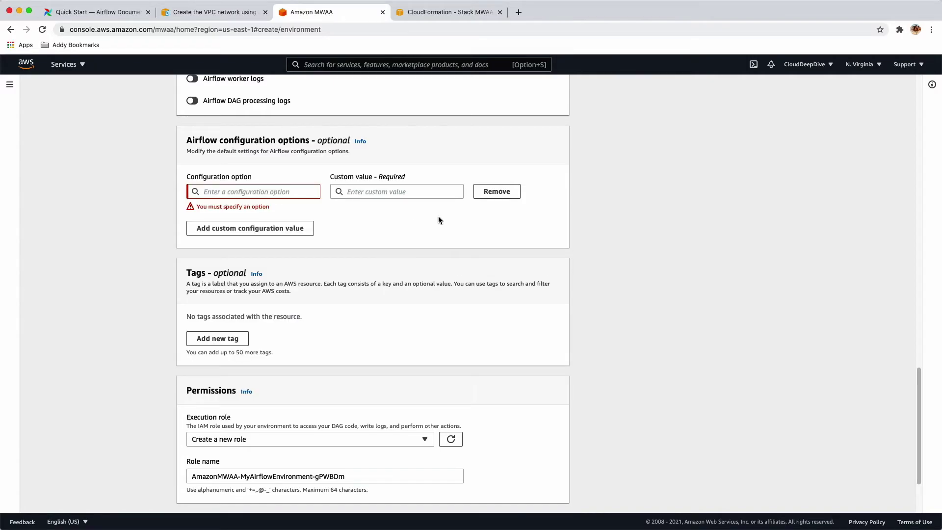
pyautogui.click(496, 191)
pyautogui.scroll(2, 273, 297)
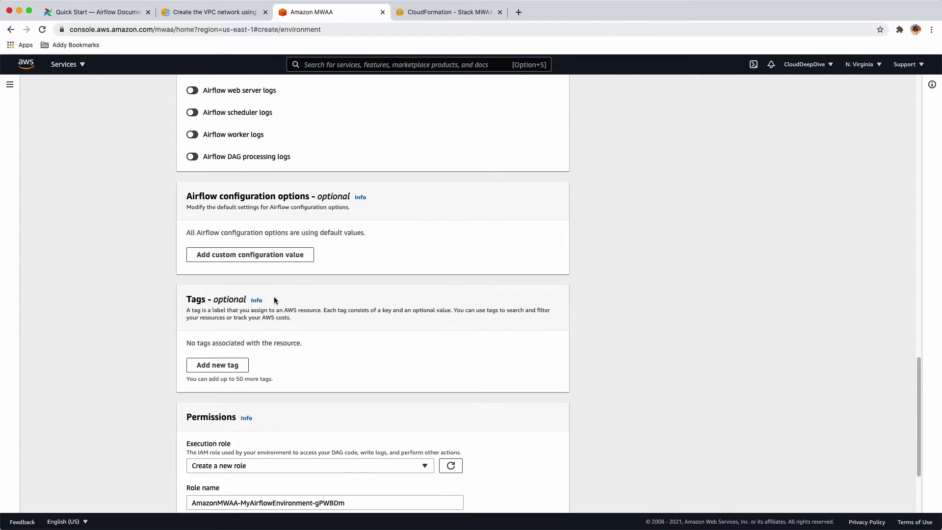
pyautogui.scroll(-5, 274, 297)
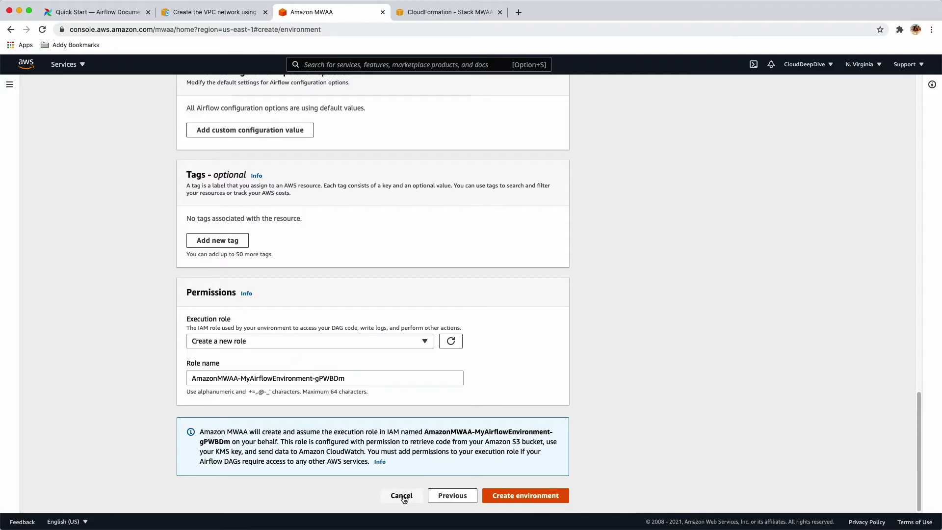
# Step: Leave the creation form and open the existing MyAirflowEnvironment from the list of Airflow environments
pyautogui.click(10, 84)
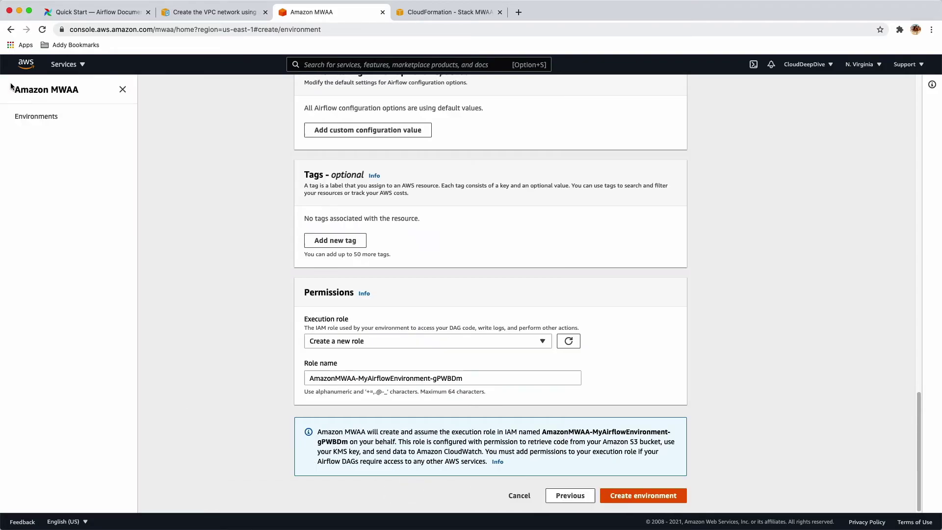
pyautogui.click(41, 116)
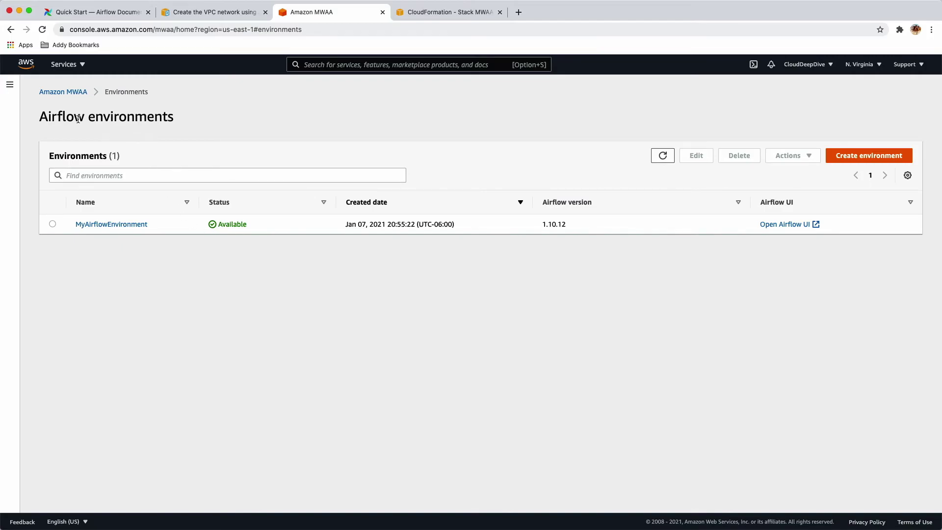
pyautogui.click(59, 92)
pyautogui.click(9, 84)
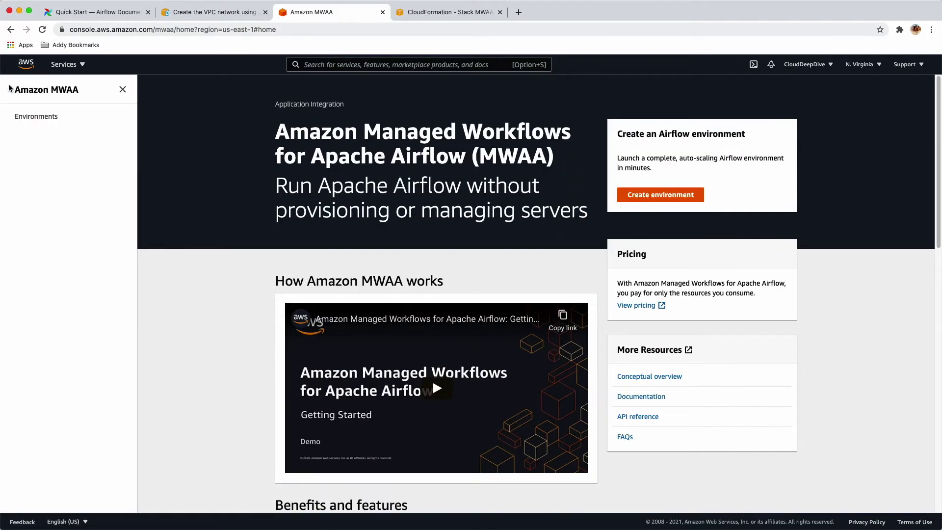
pyautogui.click(40, 121)
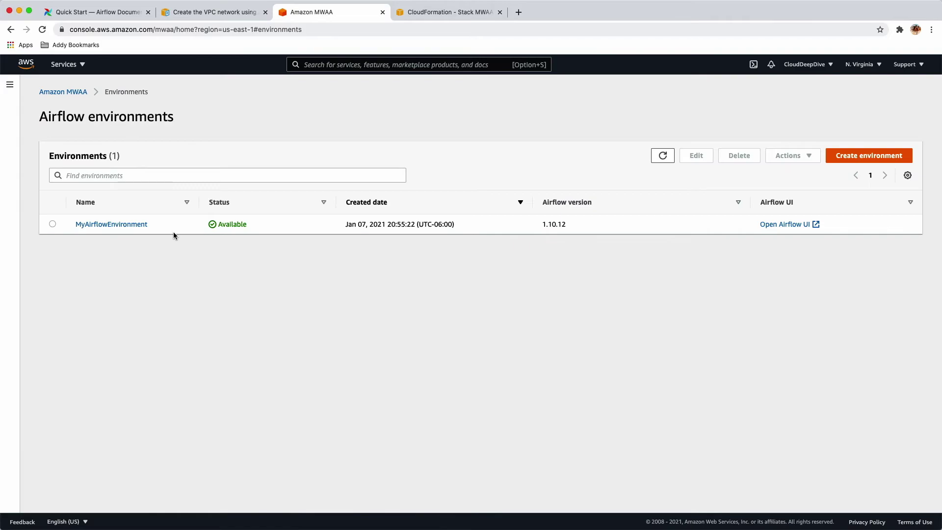
pyautogui.click(129, 225)
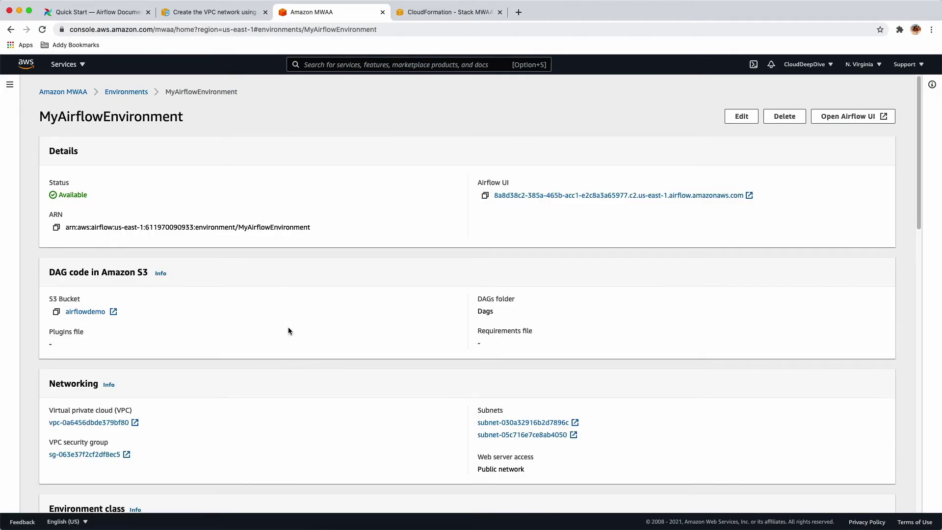
# Step: Examine MyAirflowEnvironment's details and both pages of its editable settings, and leave editing without saving
pyautogui.scroll(-7, 288, 330)
pyautogui.scroll(-9, 289, 330)
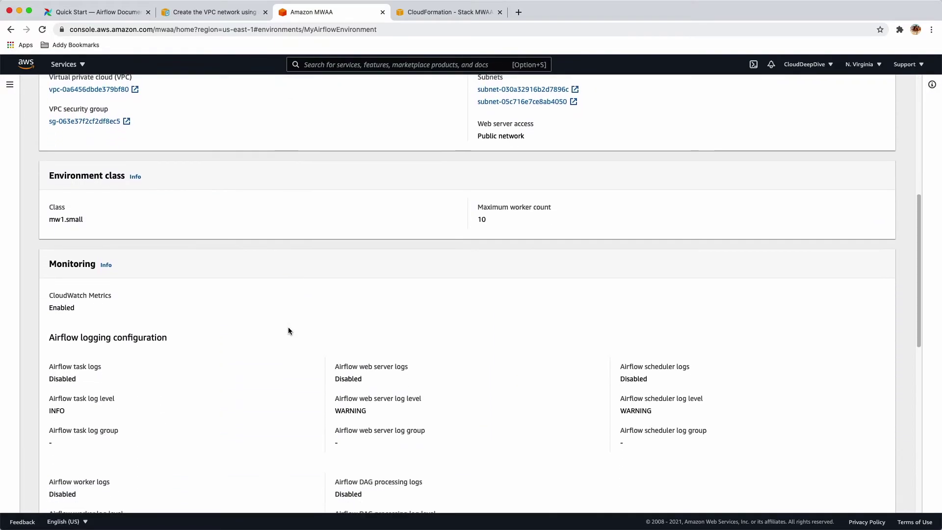
pyautogui.scroll(15, 288, 330)
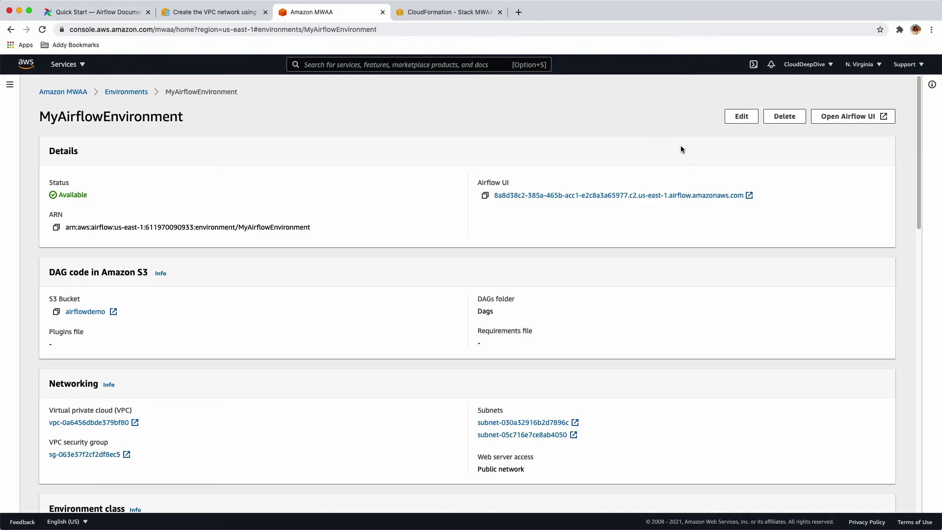
pyautogui.click(742, 117)
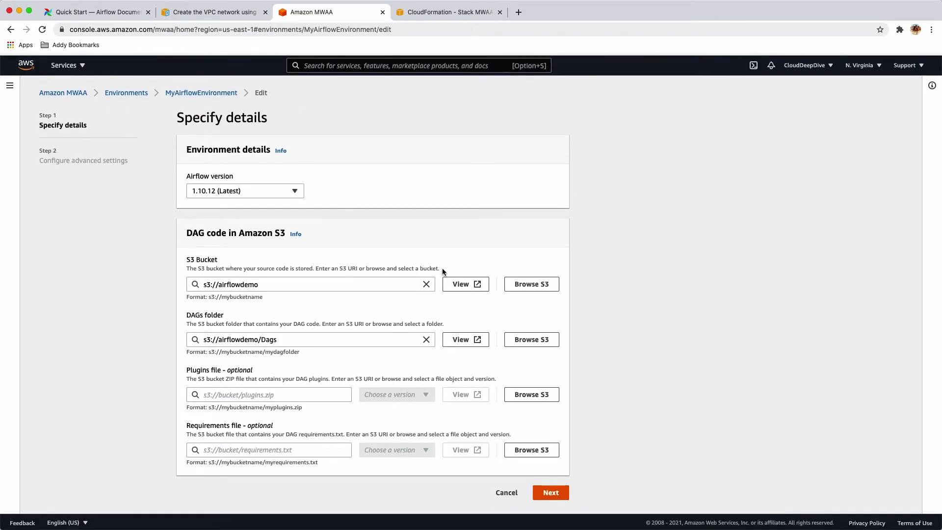
pyautogui.click(554, 492)
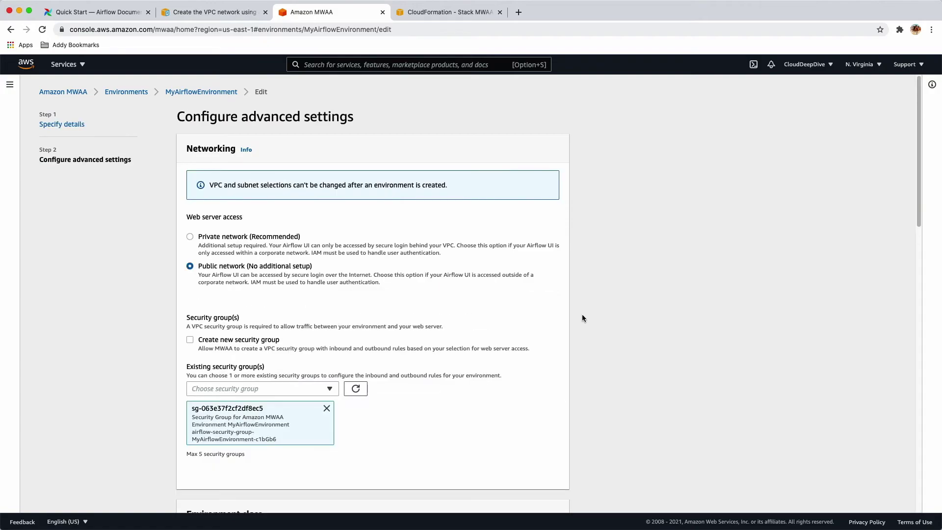
pyautogui.scroll(-15, 581, 316)
pyautogui.scroll(-3, 582, 318)
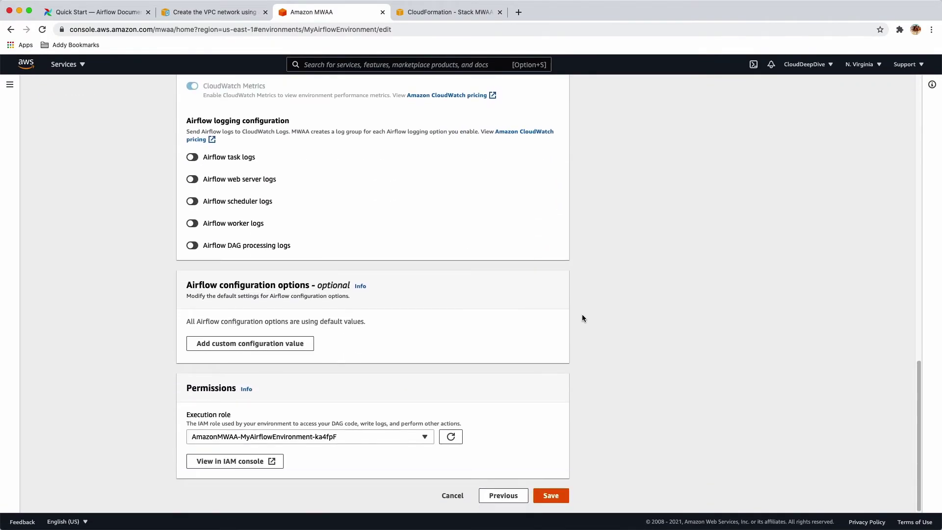
pyautogui.click(459, 497)
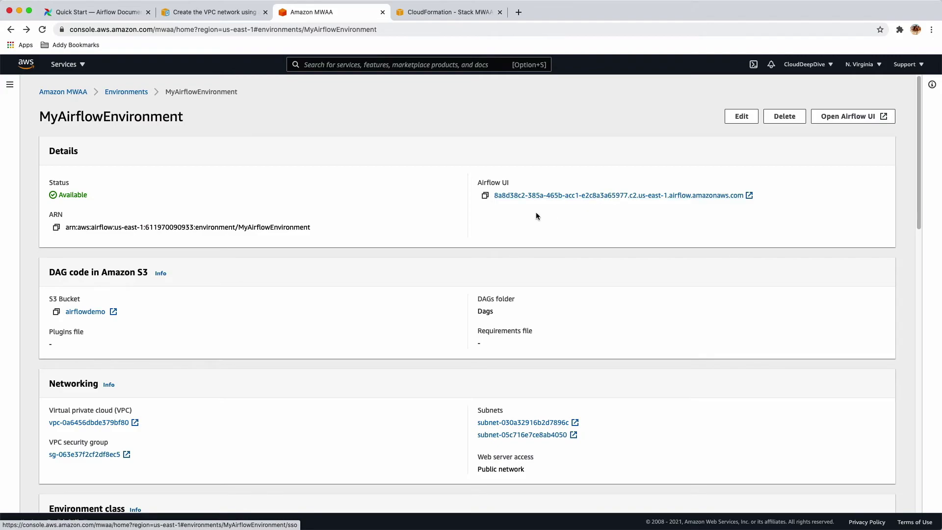
# Step: Open the Airflow UI of MyAirflowEnvironment
pyautogui.click(690, 195)
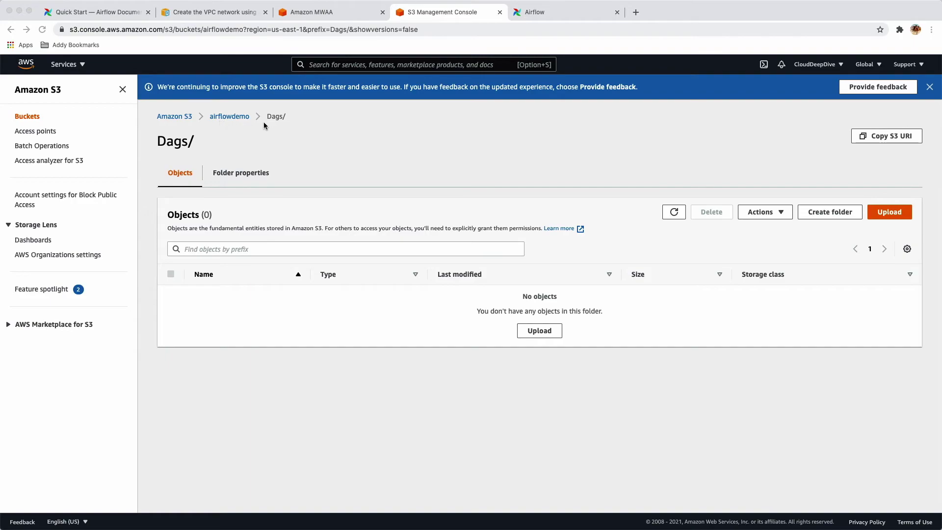
# Step: Upload example.py from the Desktop to the Dags folder of the airflowdemo S3 bucket
pyautogui.click(540, 331)
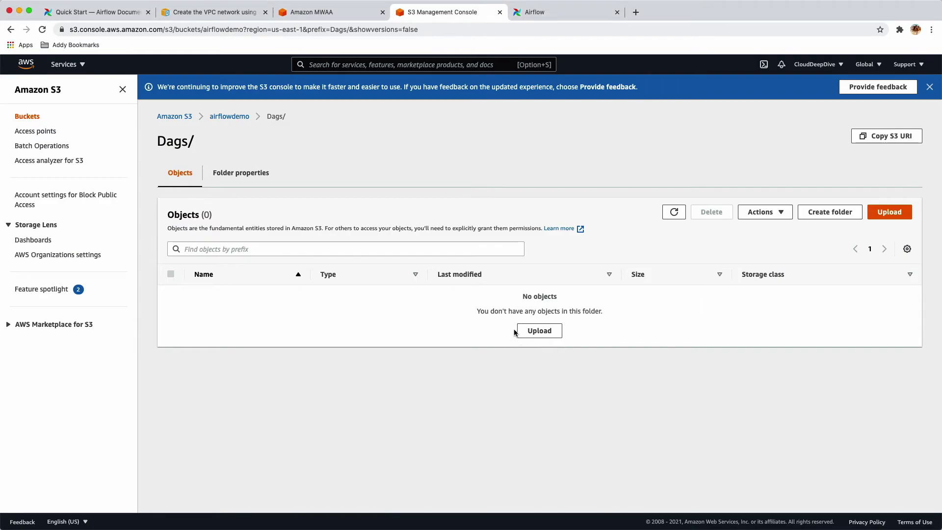
pyautogui.click(530, 332)
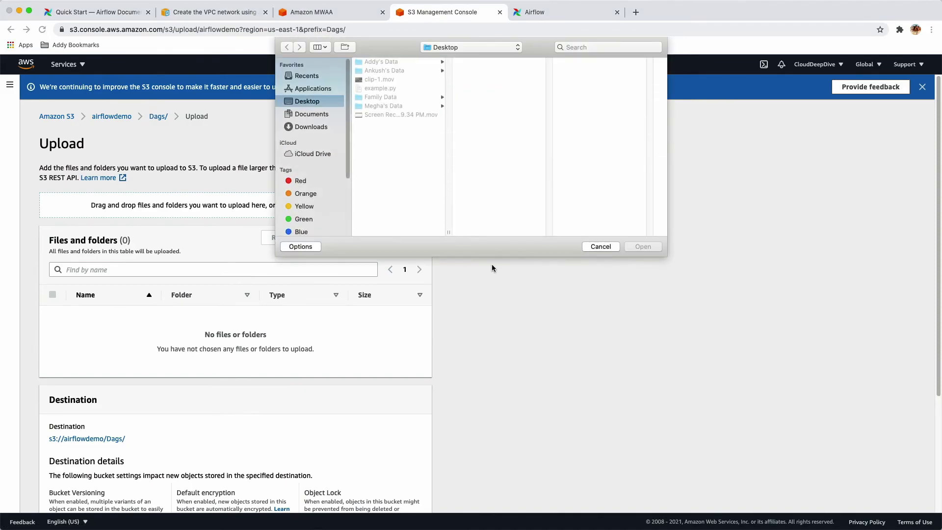
pyautogui.doubleClick(383, 89)
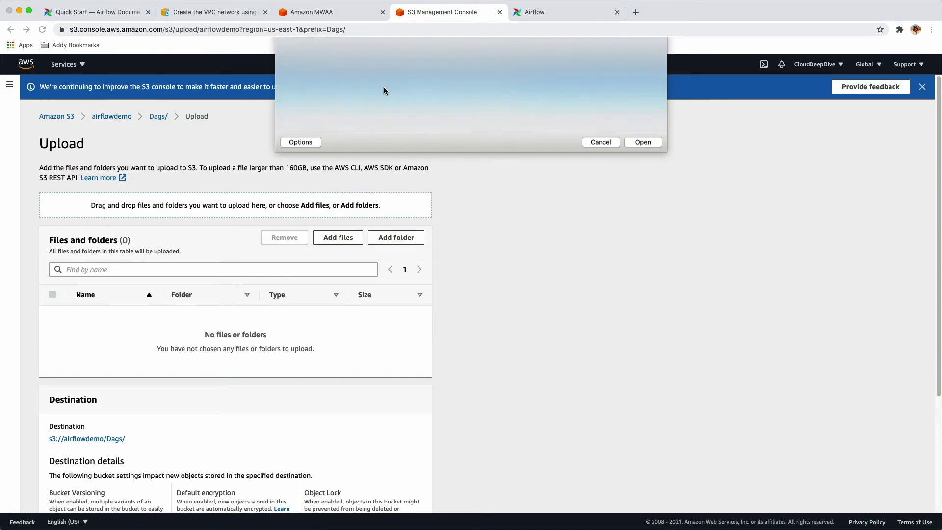
pyautogui.scroll(-5, 476, 339)
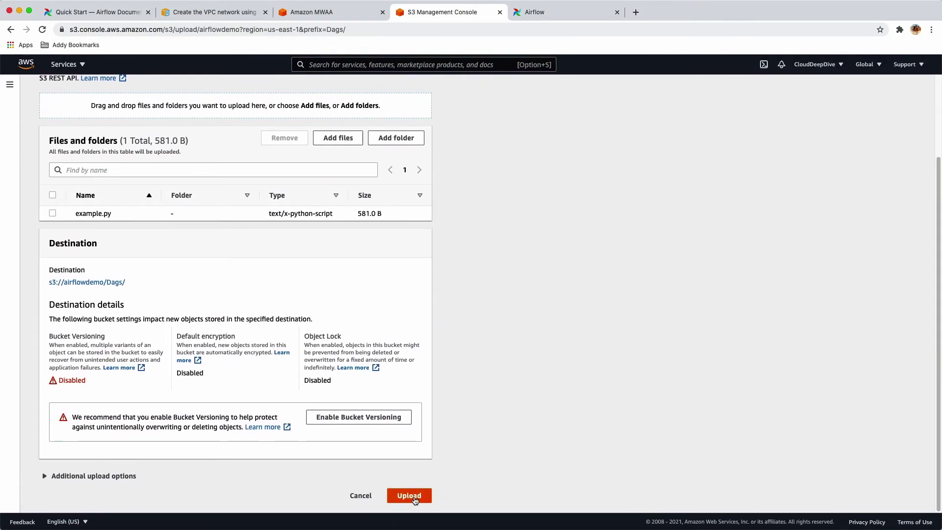
pyautogui.click(409, 494)
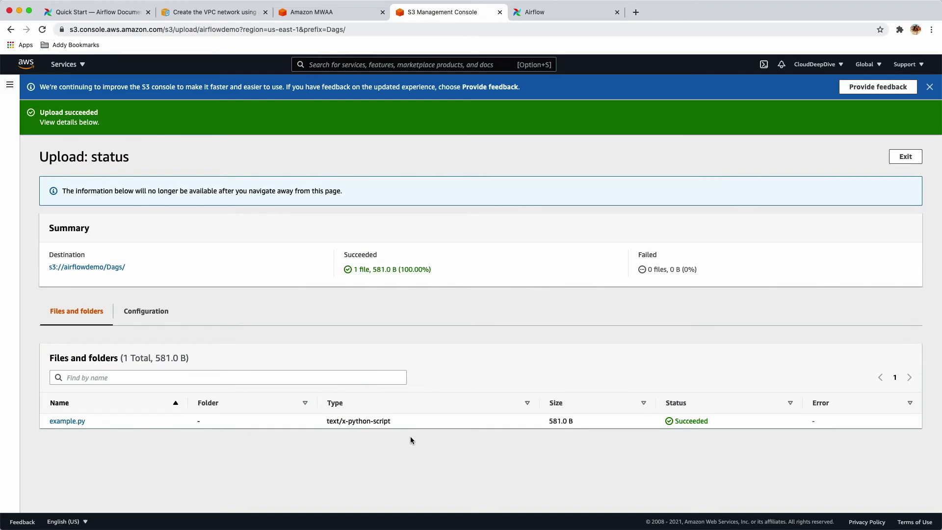
# Step: Switch to the Airflow UI and reload the list of all DAGs to check for the uploaded DAG
pyautogui.click(539, 12)
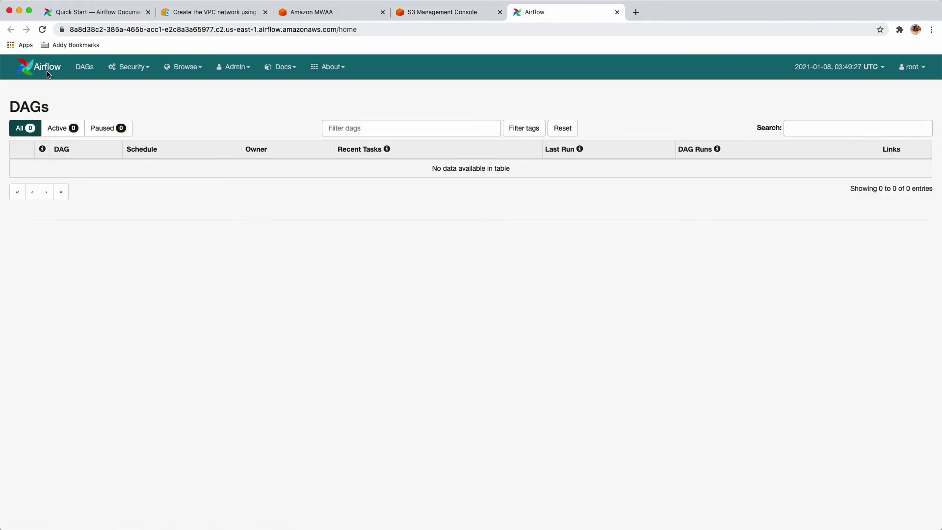
pyautogui.click(85, 74)
pyautogui.click(84, 73)
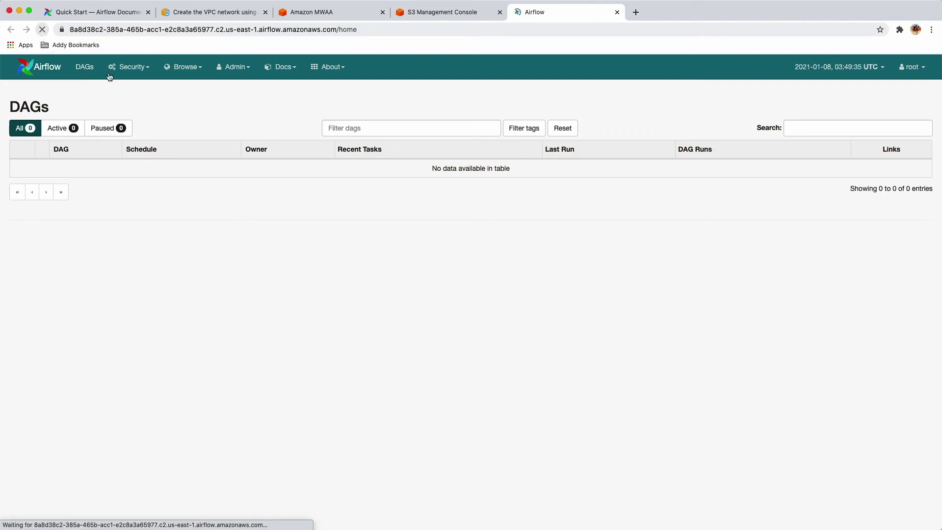
pyautogui.click(27, 128)
pyautogui.click(27, 128)
pyautogui.click(27, 128)
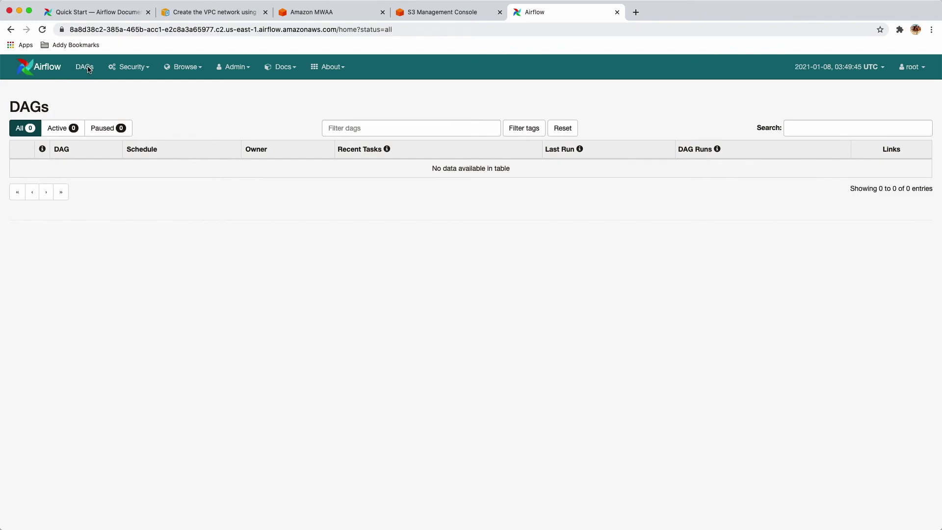
pyautogui.click(44, 30)
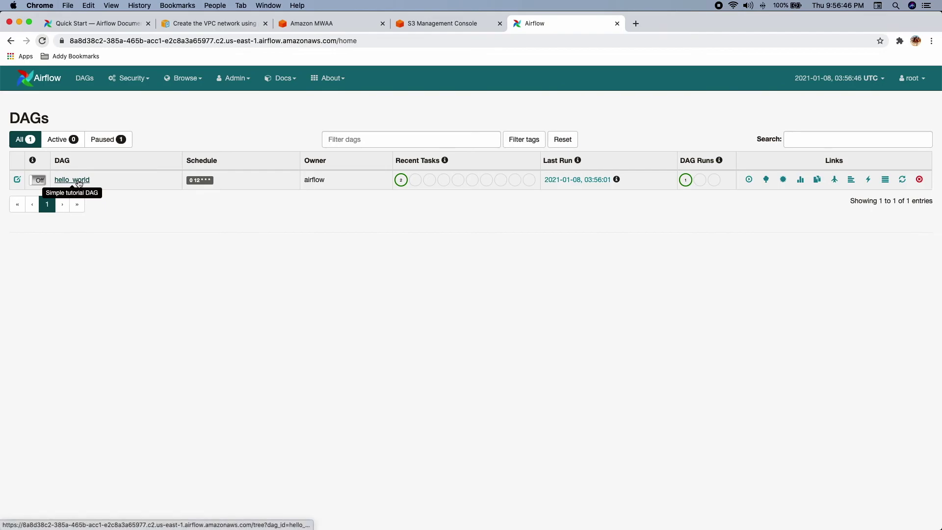
# Step: Open the hello_world DAG and examine its code and its task graph
pyautogui.click(78, 182)
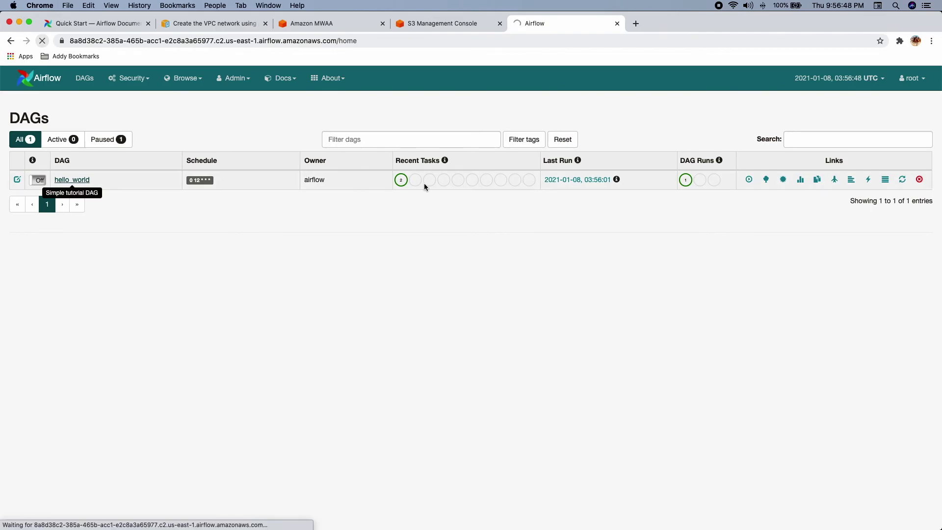
pyautogui.click(426, 140)
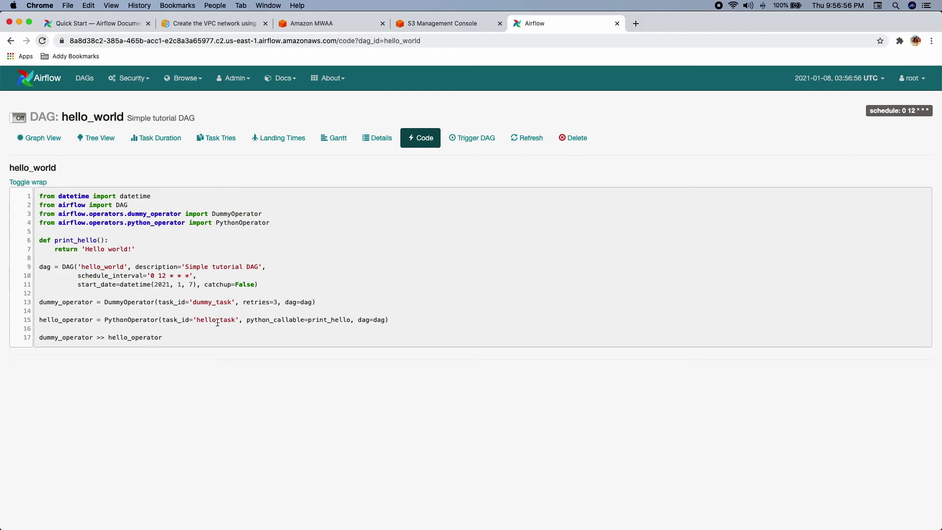
pyautogui.click(47, 139)
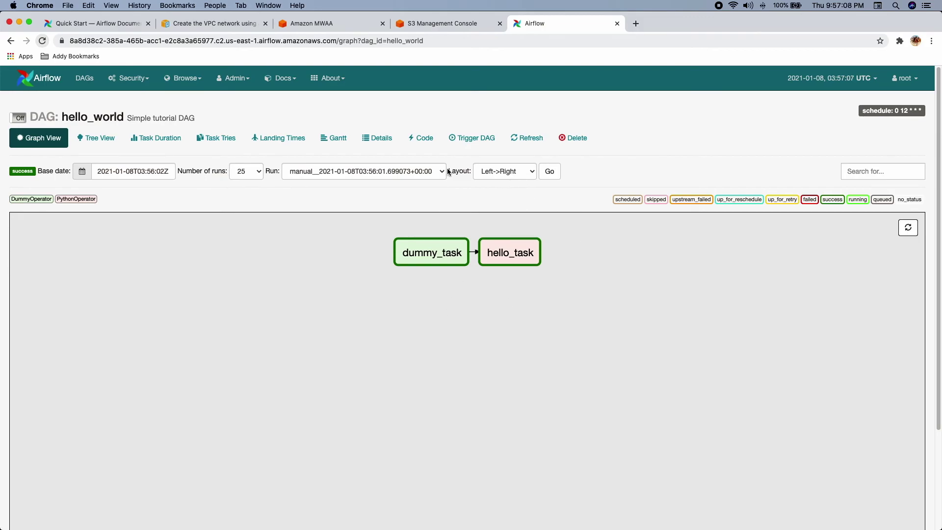
# Step: Turn the hello_world DAG on, refresh it, and trigger a manual run without a configuration JSON
pyautogui.click(19, 118)
pyautogui.click(526, 139)
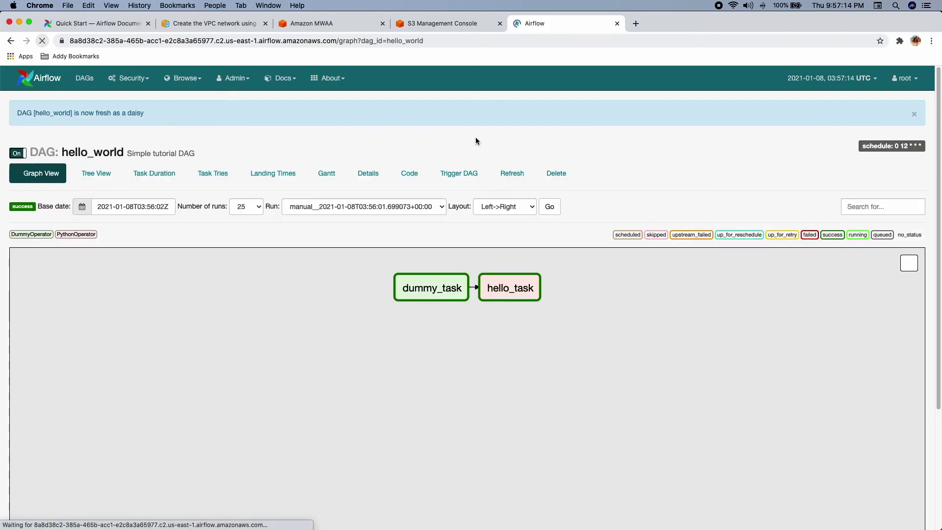
pyautogui.click(465, 175)
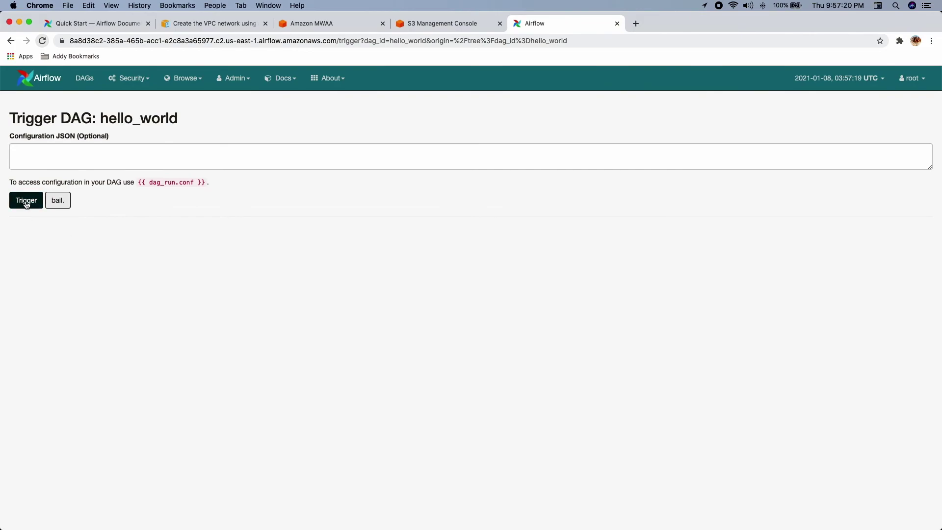
pyautogui.click(27, 201)
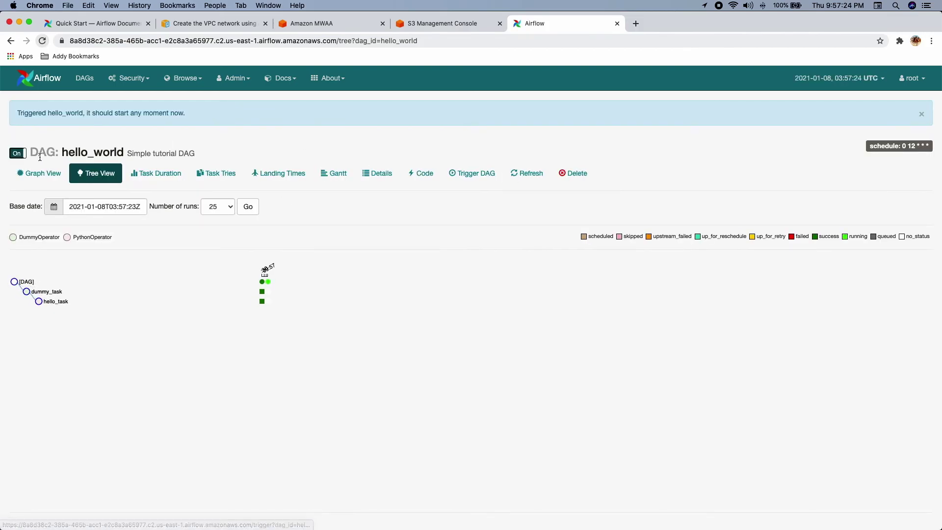
# Step: Check the task statuses of the triggered run in the hello_world graph, and return to MyAirflowEnvironment's page in Amazon MWAA
pyautogui.click(38, 172)
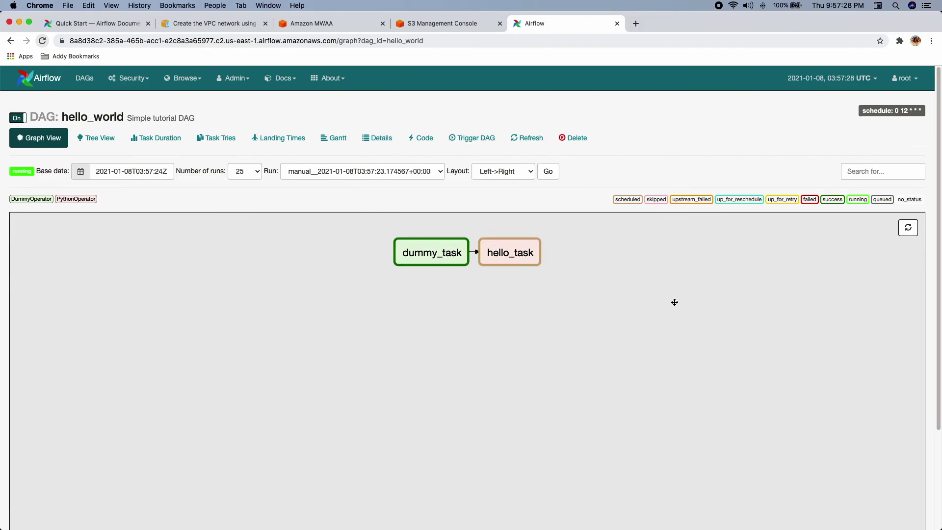
pyautogui.click(907, 228)
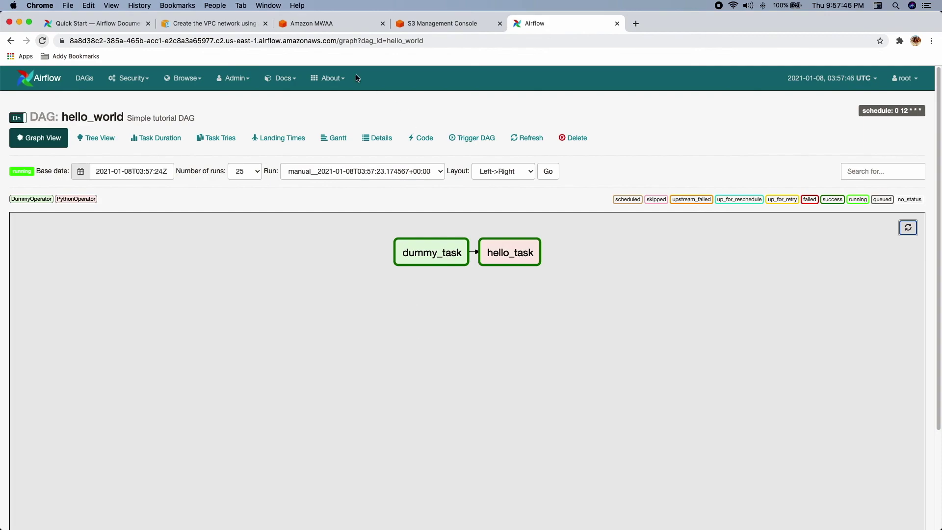
pyautogui.click(230, 26)
pyautogui.click(343, 22)
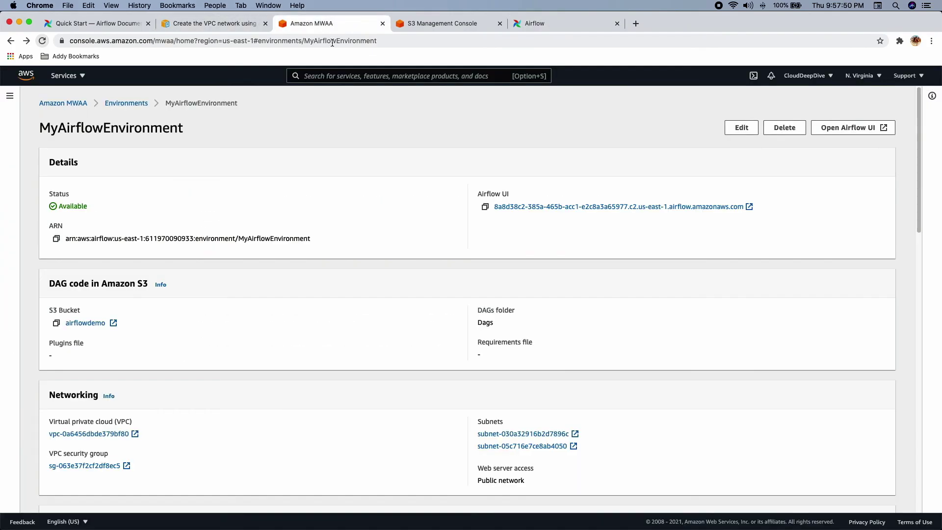